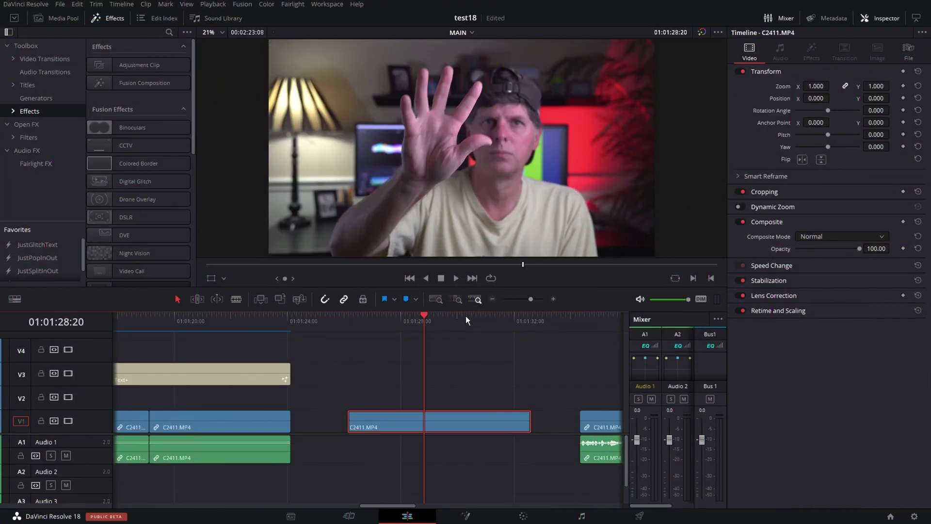
Step the playhead forward one second to the raised-hand frame in C2411.MP4
{"action": "key", "text": "shift+Right"}
Park the playhead at 01:01:28:12 and add a Surface Tracker node on the Color page
{"action": "left_click_drag", "start_coordinate": [406, 323], "coordinate": [434, 322]}
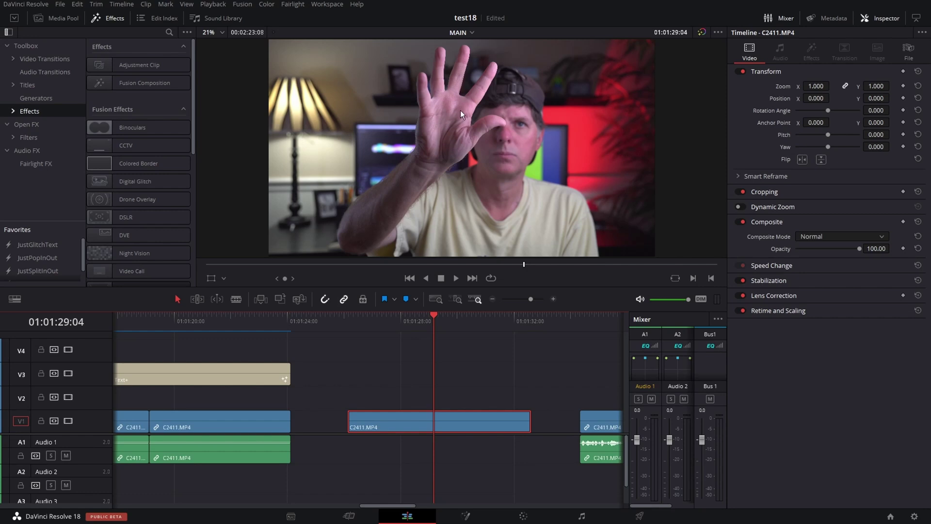
{"action": "left_click", "coordinate": [415, 321]}
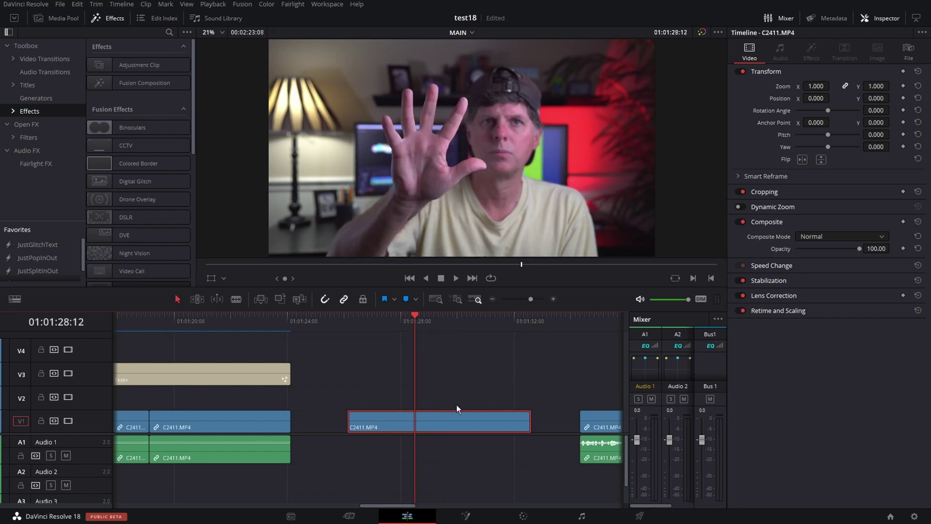
{"action": "left_click", "coordinate": [523, 517]}
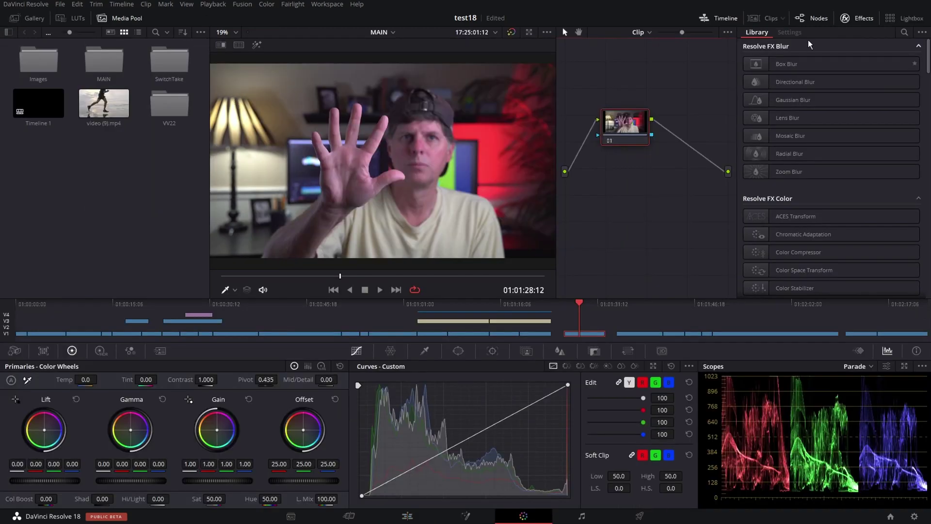
{"action": "left_click", "coordinate": [903, 32]}
{"action": "type", "text": "sur"}
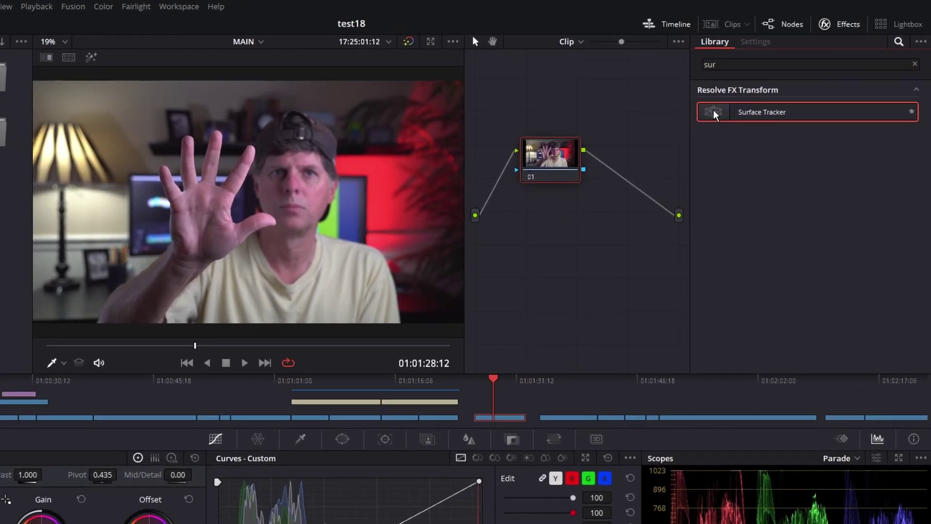
{"action": "left_click_drag", "start_coordinate": [714, 114], "coordinate": [622, 179]}
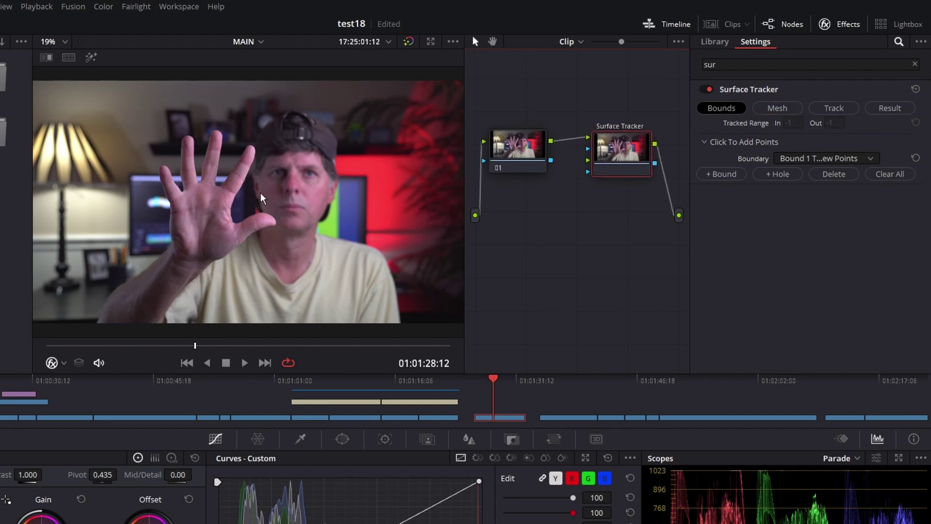
Place boundary points around the palm's outline for Bound 1
{"action": "left_click", "coordinate": [197, 192]}
{"action": "left_click", "coordinate": [182, 202]}
{"action": "left_click", "coordinate": [183, 218]}
{"action": "left_click", "coordinate": [189, 236]}
{"action": "left_click", "coordinate": [201, 242]}
{"action": "left_click", "coordinate": [218, 240]}
{"action": "left_click", "coordinate": [224, 230]}
{"action": "left_click", "coordinate": [223, 210]}
{"action": "scroll", "coordinate": [221, 204], "scroll_direction": "up", "scroll_amount": 1}
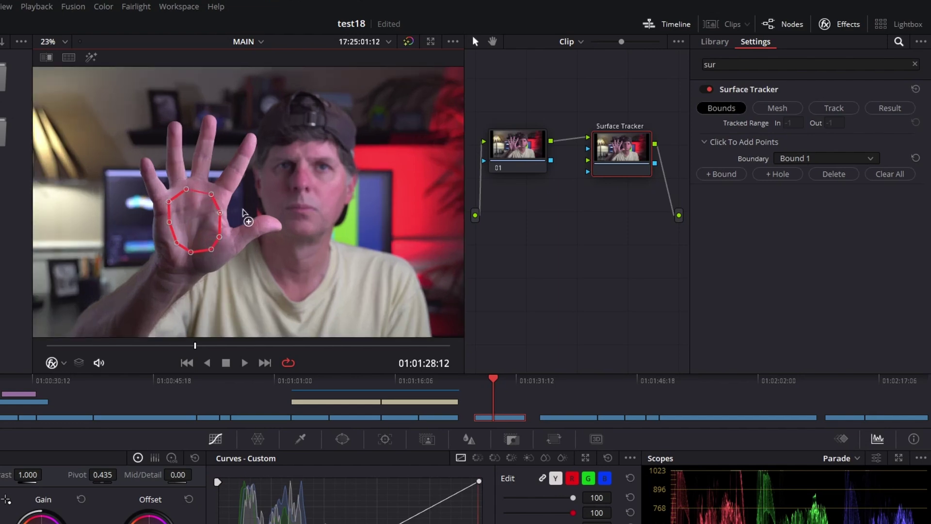
{"action": "left_click", "coordinate": [218, 195]}
Close the palm boundary and mesh it with point limit 125 and spacing 7
{"action": "left_click", "coordinate": [197, 191]}
{"action": "left_click", "coordinate": [209, 244]}
{"action": "left_click", "coordinate": [782, 109]}
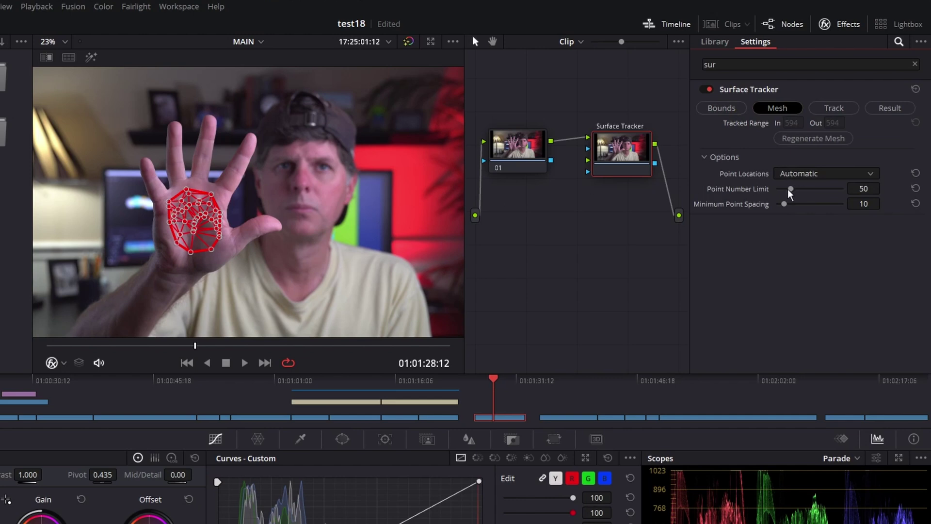
{"action": "mouse_move", "coordinate": [789, 191]}
{"action": "left_mouse_down"}
{"action": "mouse_move", "coordinate": [818, 190]}
{"action": "mouse_move", "coordinate": [780, 204]}
{"action": "left_mouse_up"}
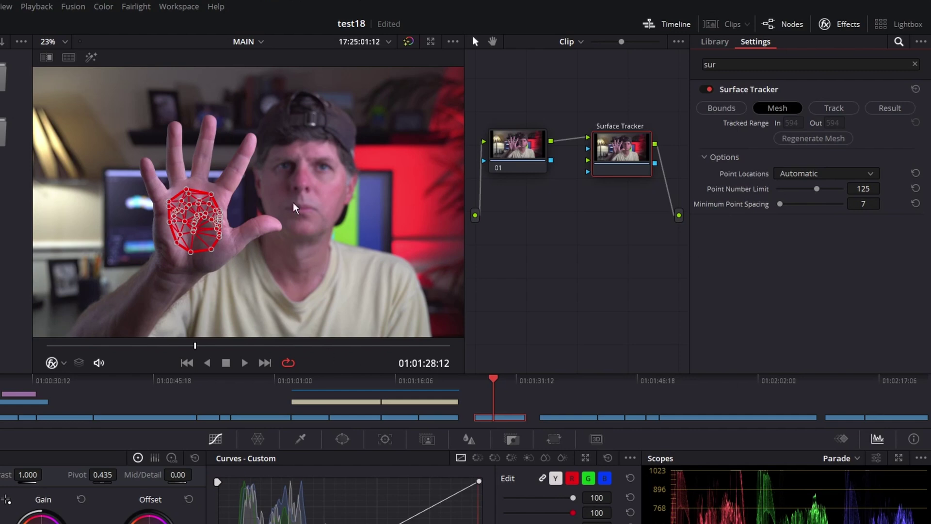
Track the palm mesh forward then reverse at Better quality and play back to check it
{"action": "left_click", "coordinate": [834, 108]}
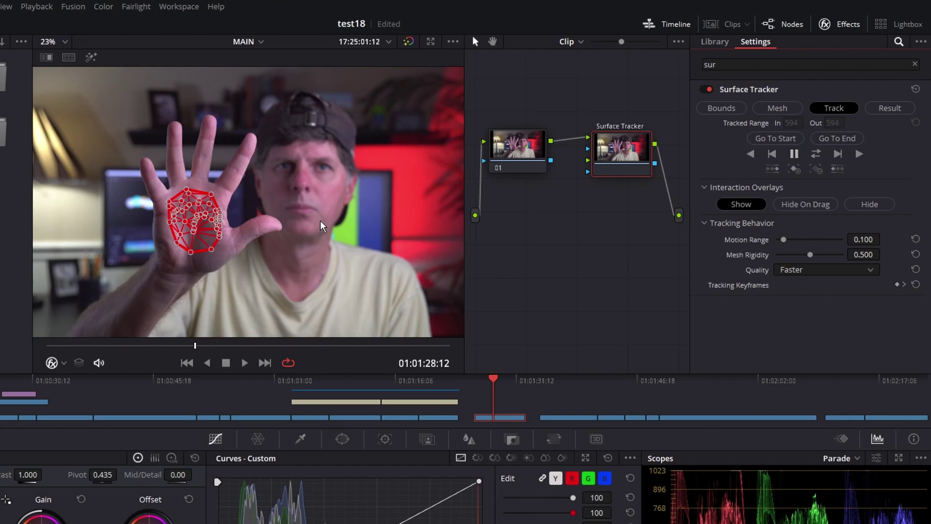
{"action": "left_click", "coordinate": [802, 269]}
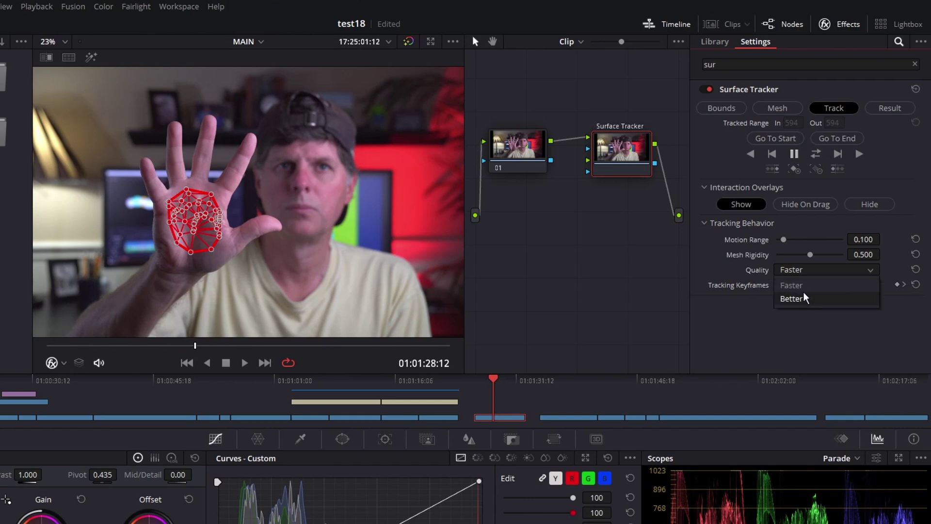
{"action": "left_click", "coordinate": [785, 297]}
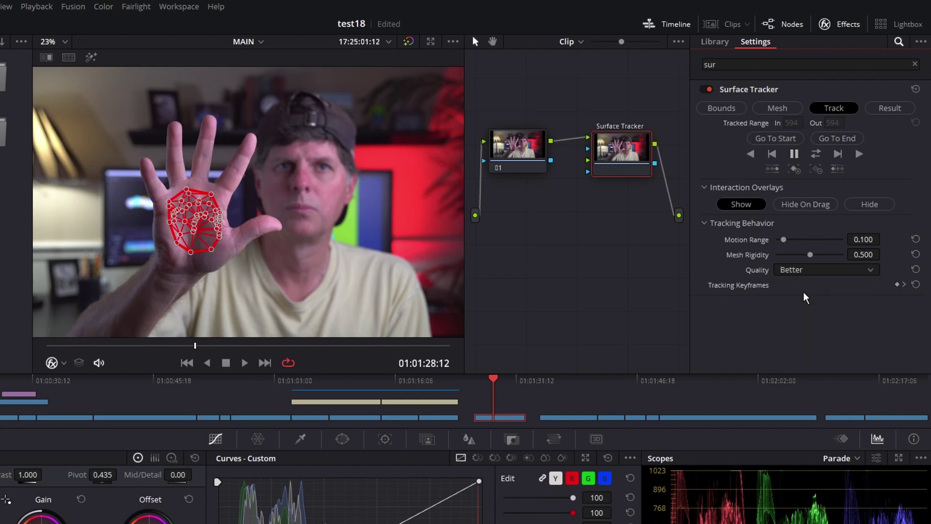
{"action": "left_click", "coordinate": [816, 154]}
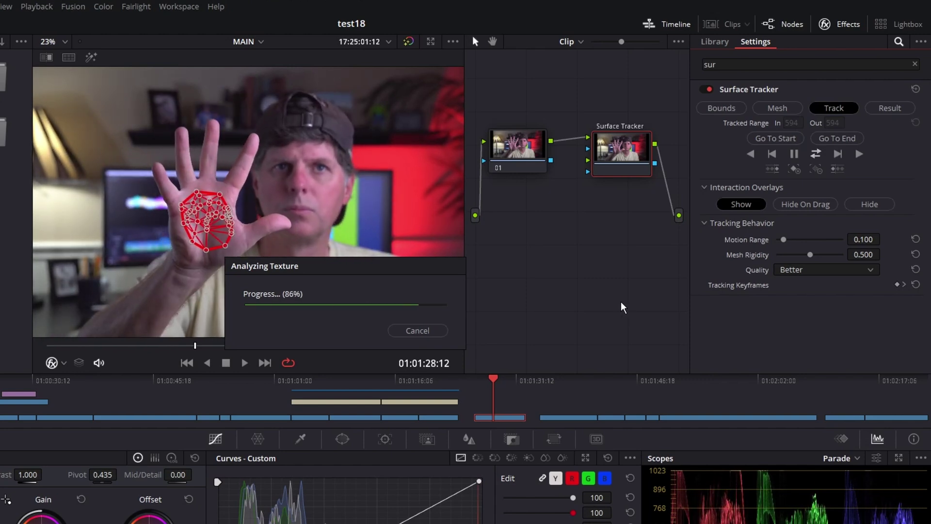
{"action": "left_click", "coordinate": [245, 363]}
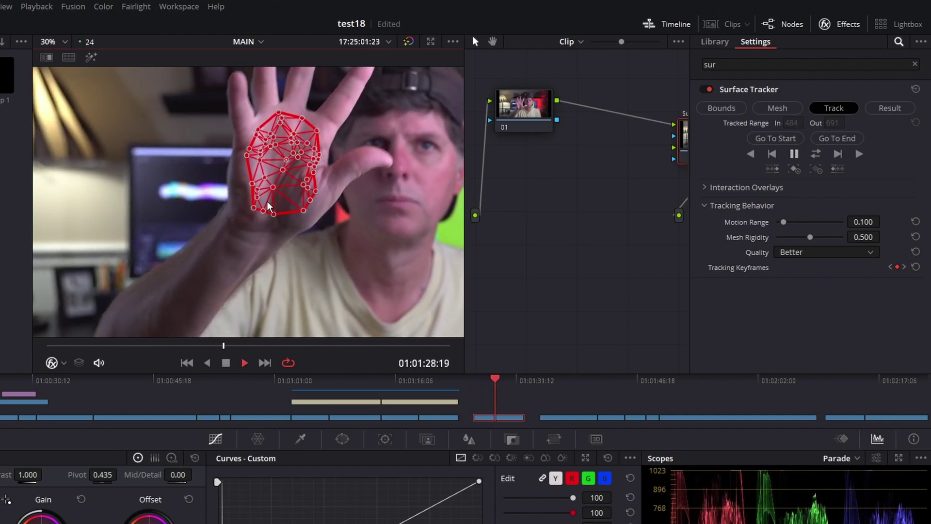
{"action": "key", "text": "space"}
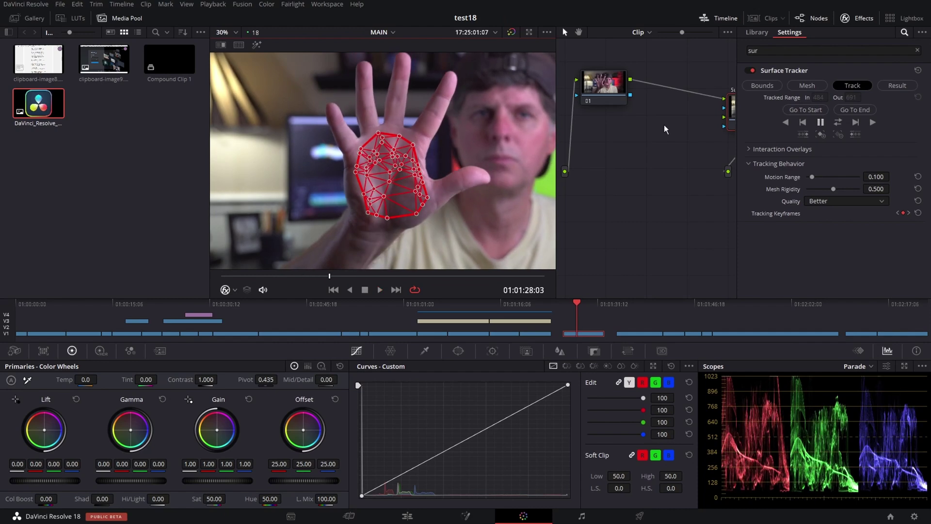
Bring the glowing media pool clip in as an Ext. Matte node feeding the Surface Tracker input
{"action": "left_click", "coordinate": [895, 87]}
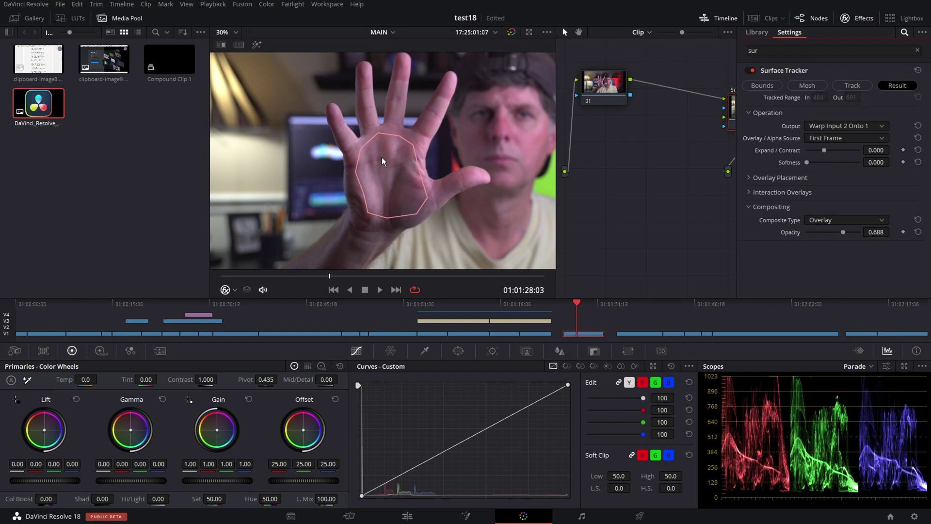
{"action": "left_click_drag", "start_coordinate": [40, 103], "coordinate": [613, 216]}
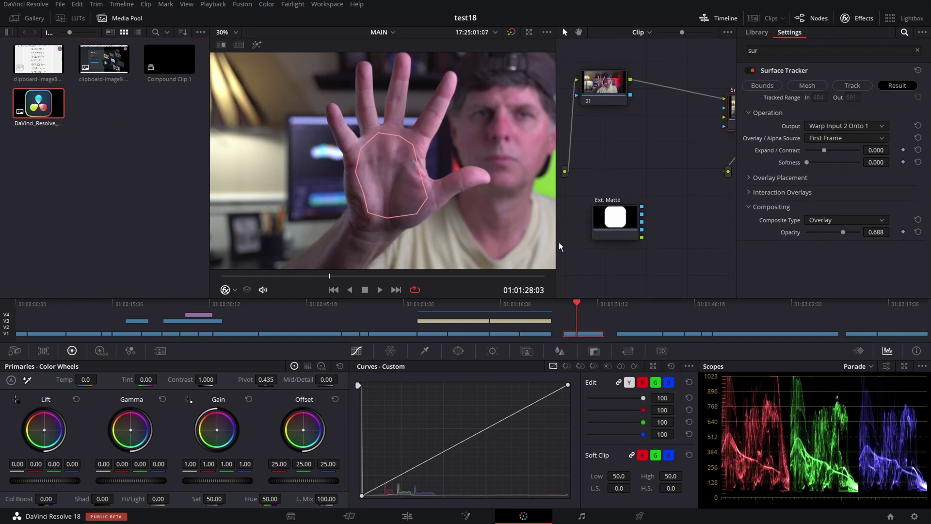
{"action": "left_click_drag", "start_coordinate": [556, 239], "coordinate": [459, 238]}
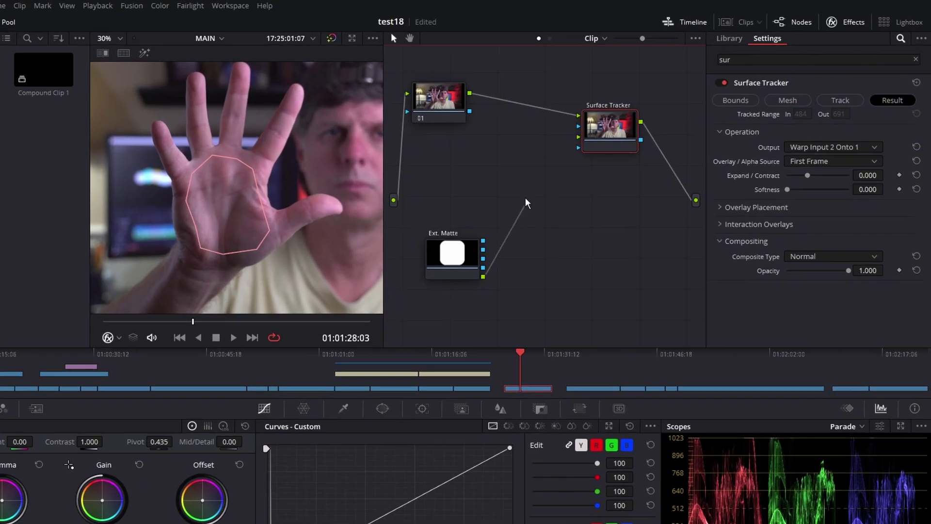
{"action": "left_click_drag", "start_coordinate": [545, 238], "coordinate": [620, 124]}
{"action": "left_click_drag", "start_coordinate": [544, 154], "coordinate": [554, 150]}
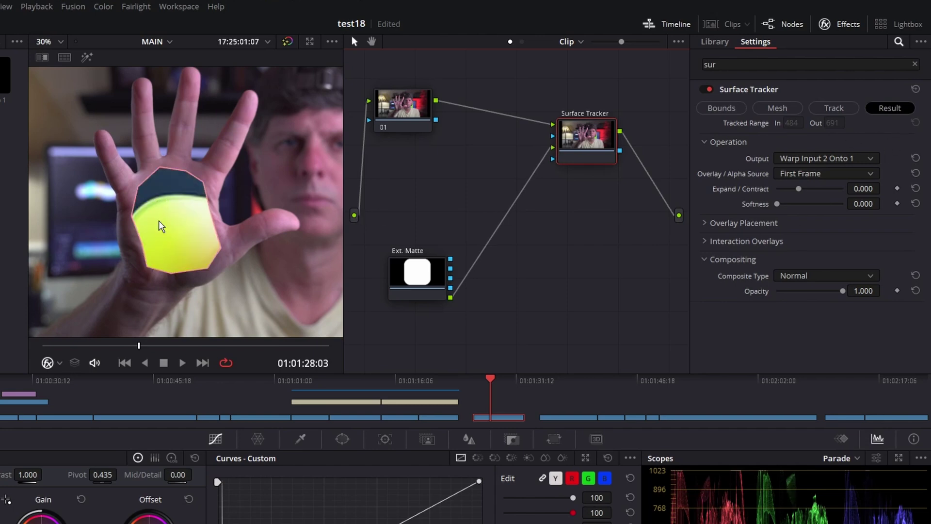
Switch overlay positioning to Sliders and reveal the Canvas Position sliders
{"action": "left_click", "coordinate": [708, 224]}
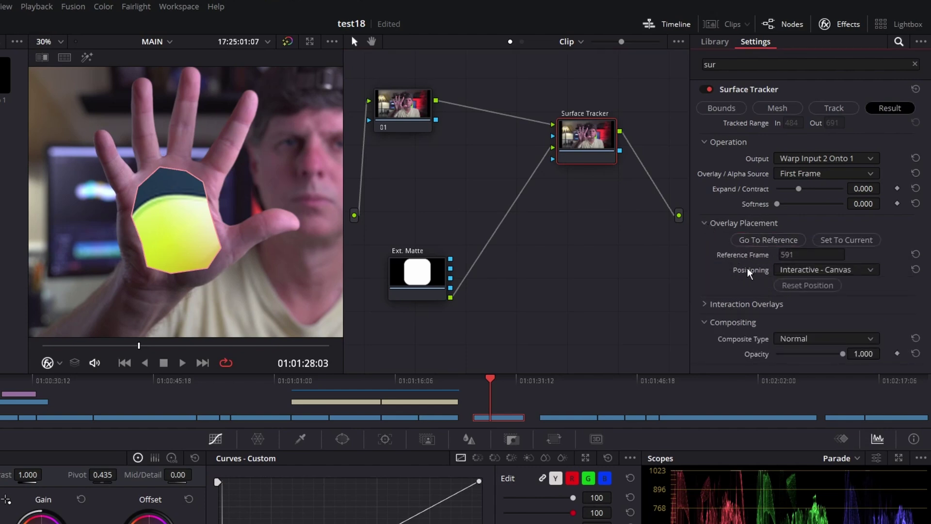
{"action": "left_click", "coordinate": [806, 274]}
{"action": "left_click", "coordinate": [806, 286]}
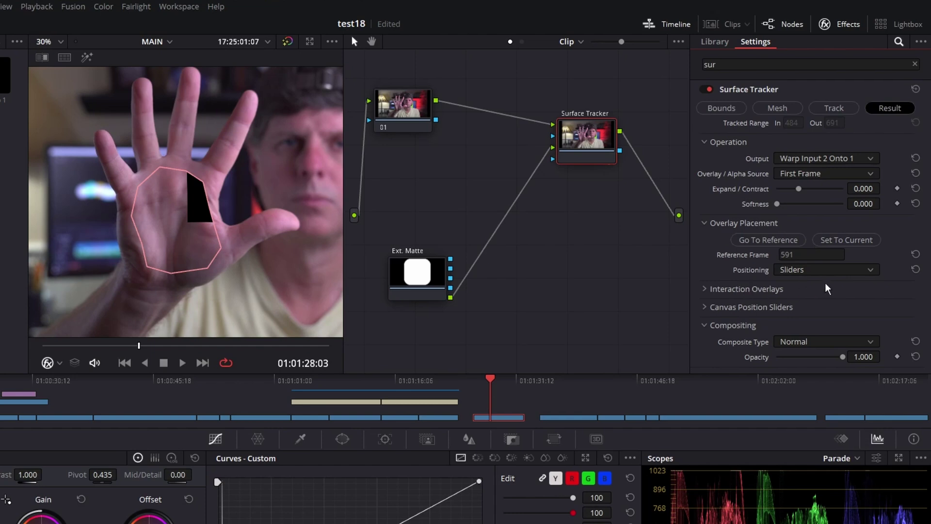
{"action": "left_click", "coordinate": [706, 290]}
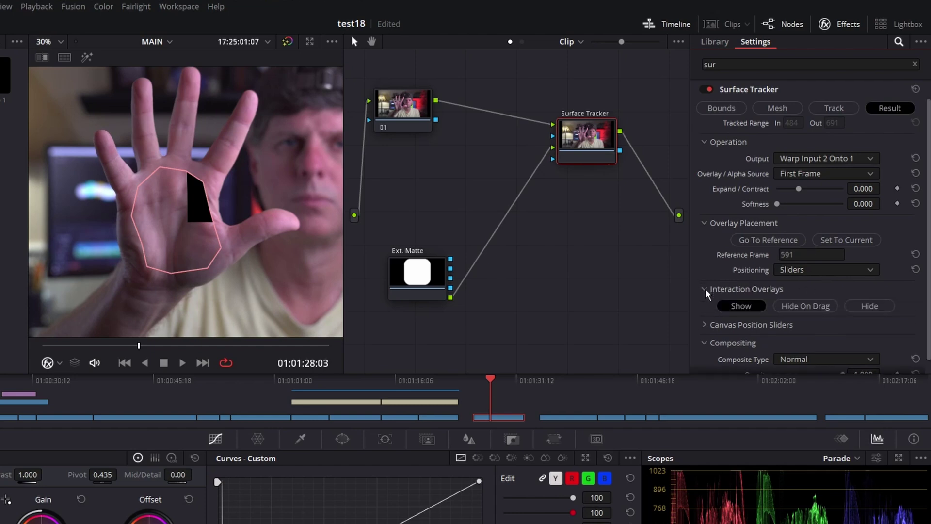
{"action": "left_click", "coordinate": [707, 329]}
{"action": "scroll", "coordinate": [772, 335], "scroll_direction": "down", "scroll_amount": 1}
{"action": "scroll", "coordinate": [830, 310], "scroll_direction": "down", "scroll_amount": 3}
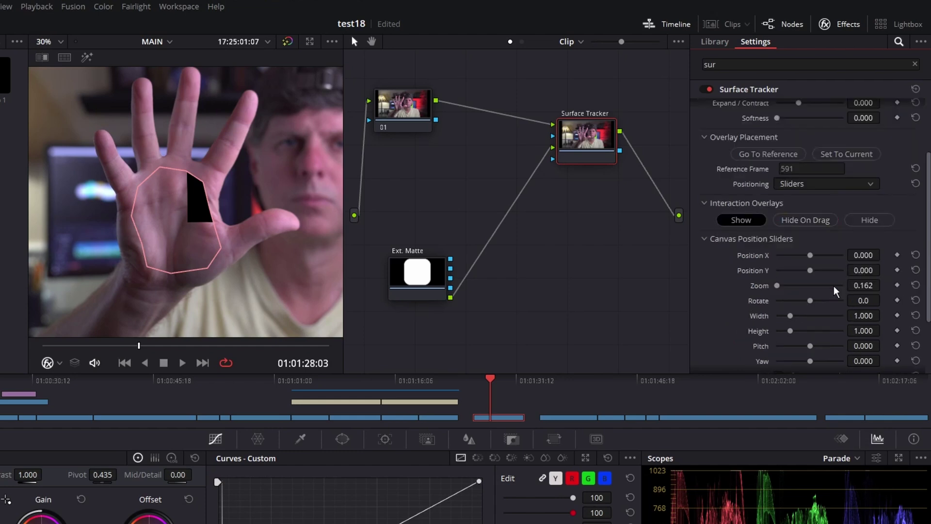
Fit the logo on the palm: Position X -0.099, Y -0.090, Zoom 0.163, Rotate -9.2
{"action": "left_click_drag", "start_coordinate": [812, 255], "coordinate": [805, 255]}
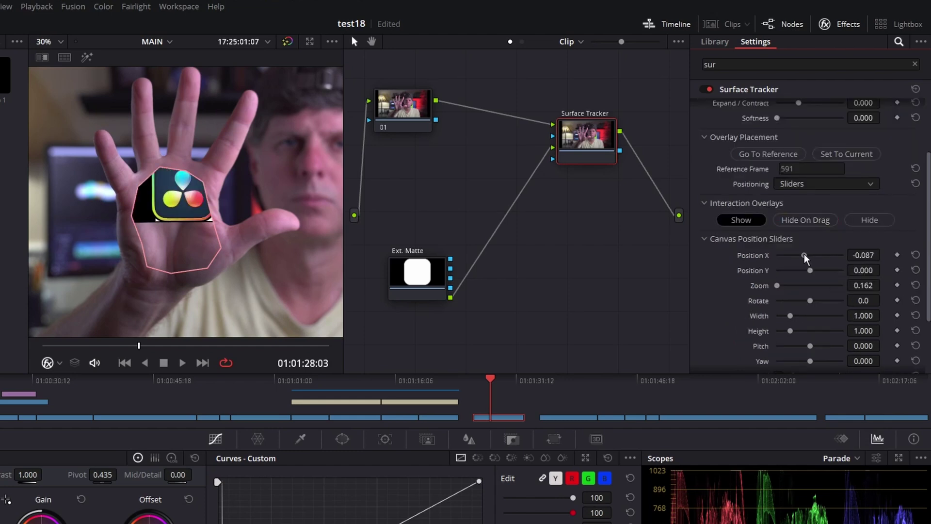
{"action": "left_click_drag", "start_coordinate": [777, 286], "coordinate": [774, 281]}
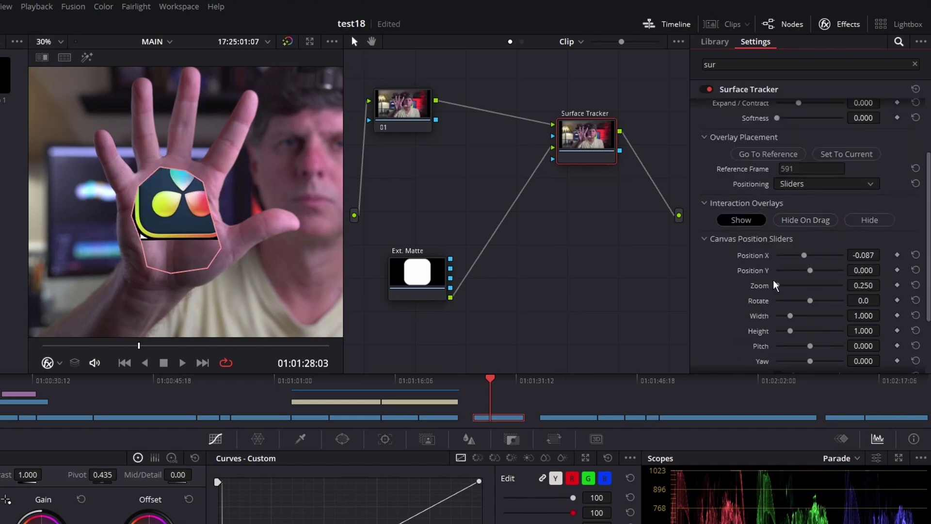
{"action": "mouse_move", "coordinate": [863, 270]}
{"action": "left_mouse_down"}
{"action": "mouse_move", "coordinate": [857, 253]}
{"action": "mouse_move", "coordinate": [860, 270]}
{"action": "left_mouse_up"}
{"action": "left_click_drag", "start_coordinate": [863, 285], "coordinate": [859, 301]}
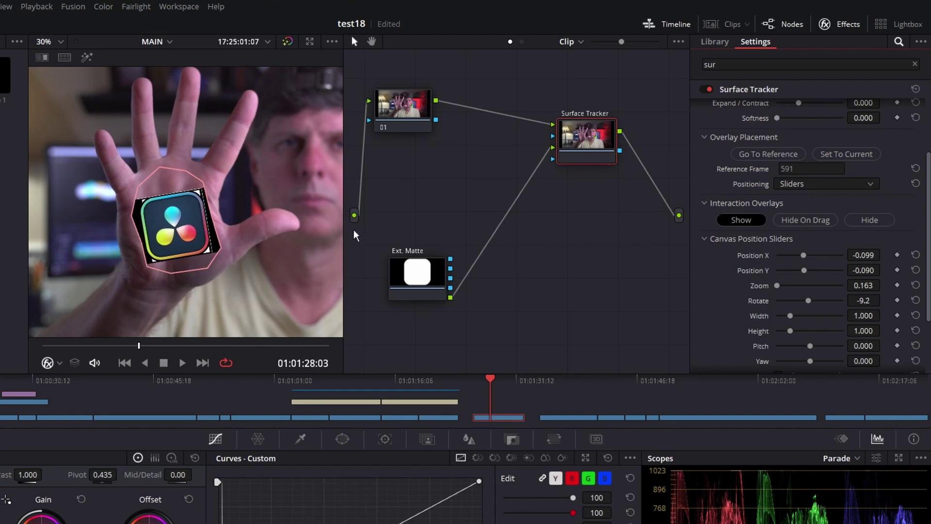
Plug the Ext. Matte into the Surface Tracker's mask input and play back the masked logo
{"action": "left_click", "coordinate": [462, 247]}
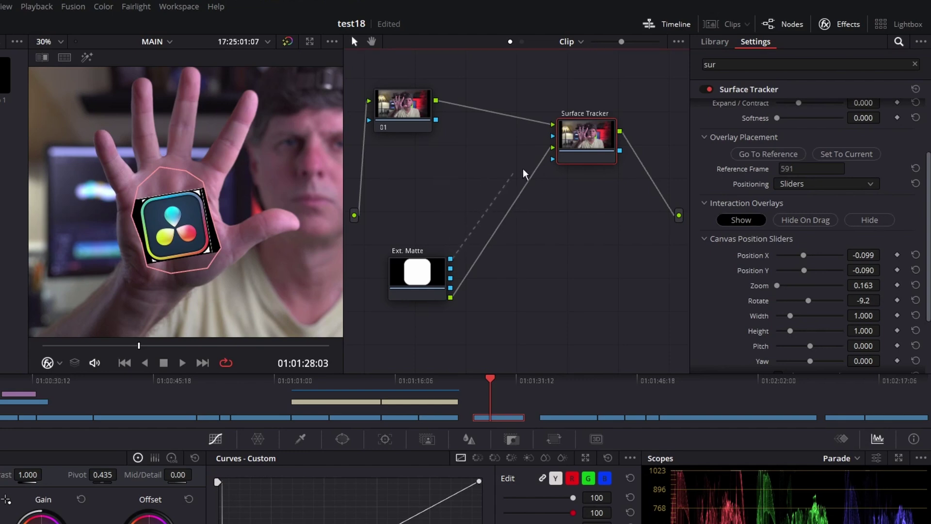
{"action": "left_click_drag", "start_coordinate": [528, 167], "coordinate": [553, 162]}
{"action": "left_click_drag", "start_coordinate": [553, 162], "coordinate": [553, 162]}
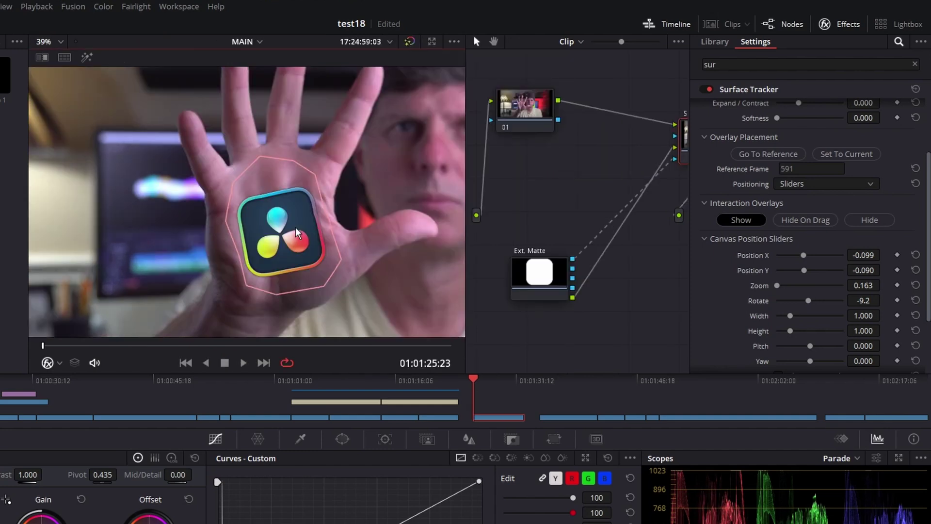
{"action": "key", "text": "space"}
{"action": "key", "text": "space"}
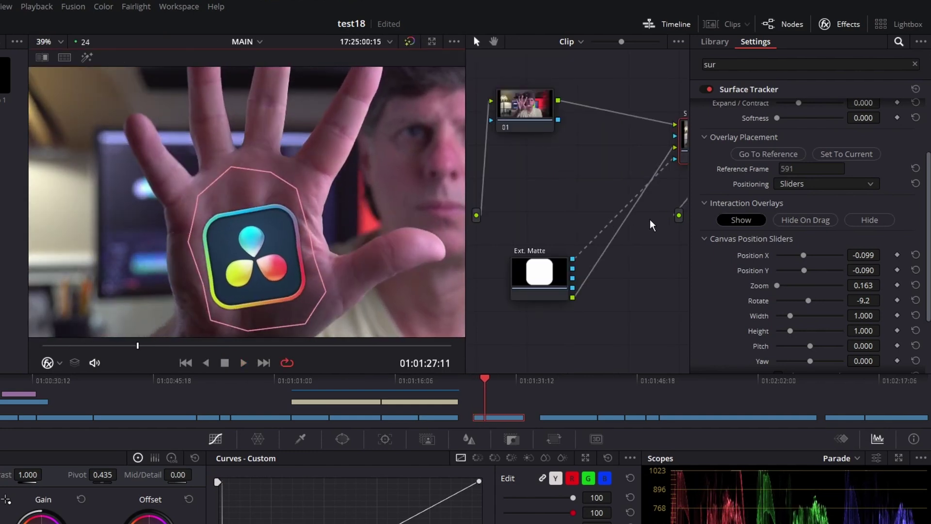
Blend the palm logo in Overlay mode at 0.559 opacity and review playback
{"action": "scroll", "coordinate": [711, 234], "scroll_direction": "down", "scroll_amount": 3}
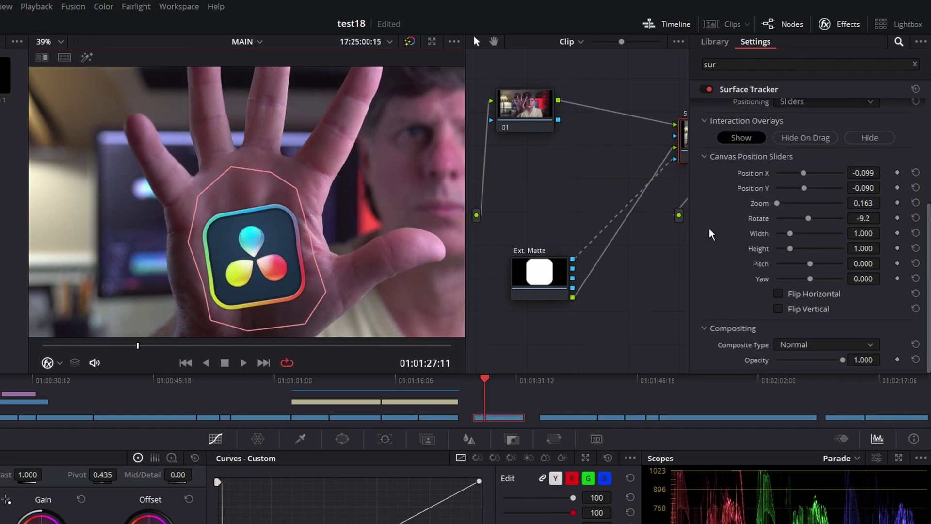
{"action": "left_click", "coordinate": [834, 346]}
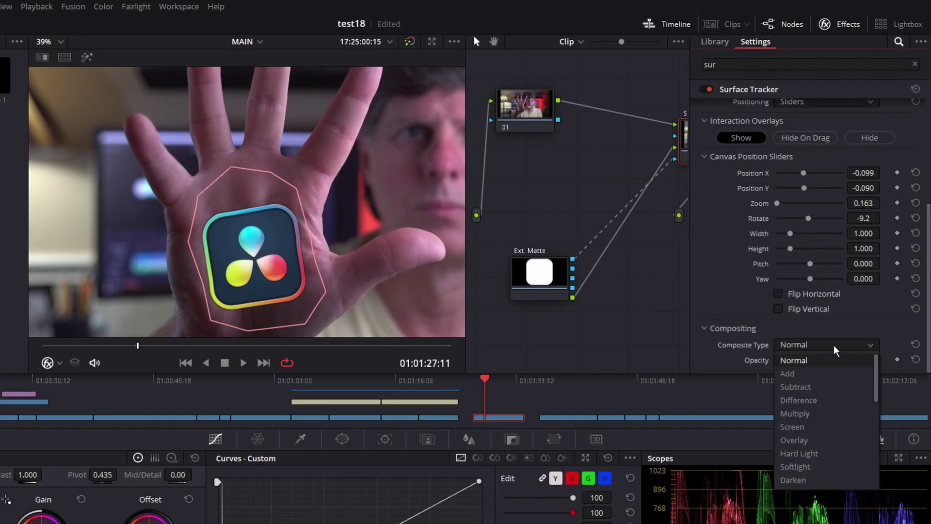
{"action": "left_click", "coordinate": [816, 440]}
{"action": "left_click", "coordinate": [815, 360]}
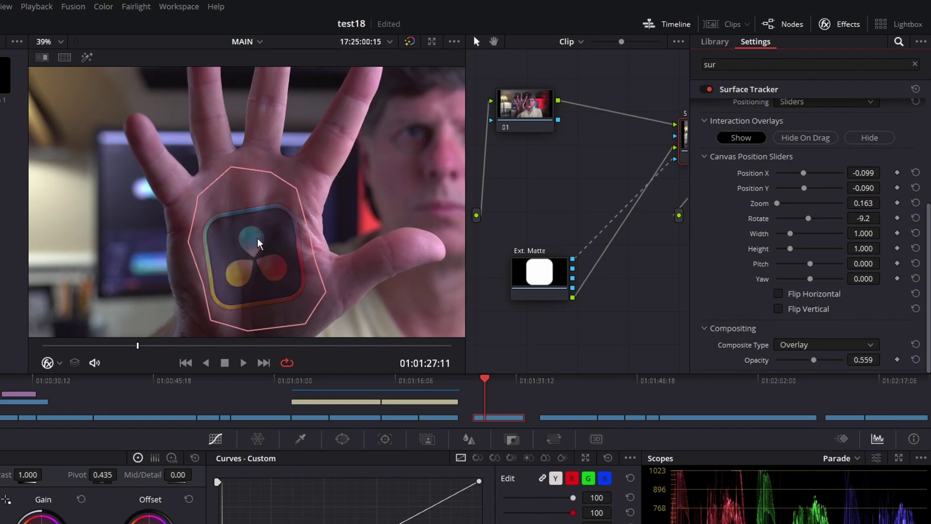
{"action": "key", "text": "space"}
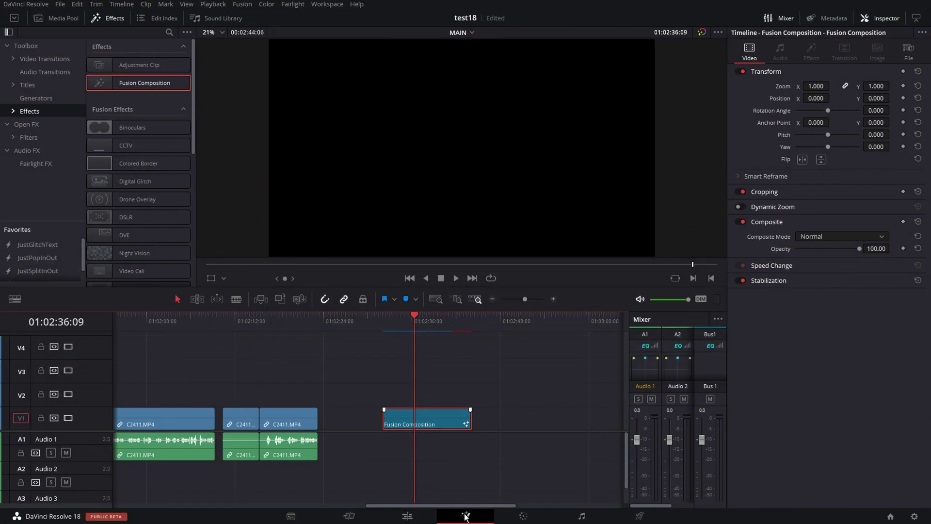
Add Background1 connected to the output and a second node, Background2
{"action": "left_click", "coordinate": [464, 516]}
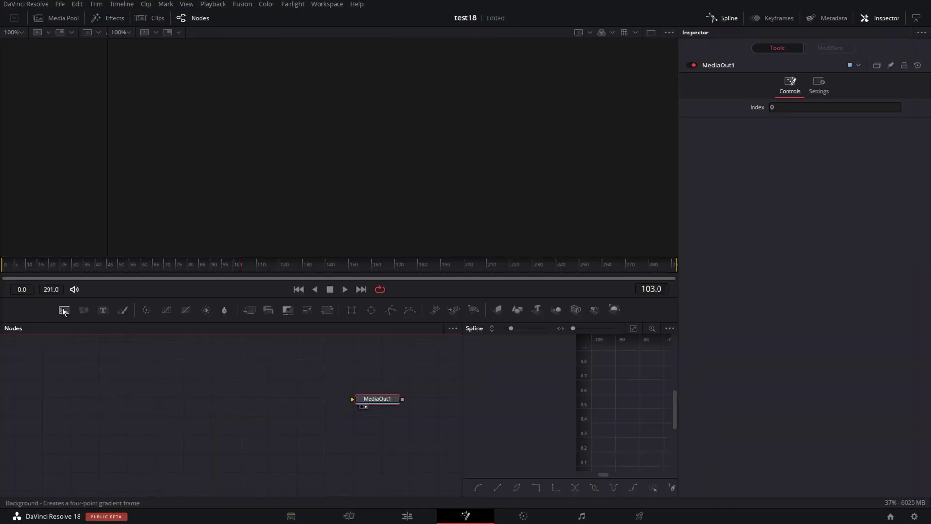
{"action": "left_click_drag", "start_coordinate": [63, 310], "coordinate": [414, 416]}
{"action": "left_click_drag", "start_coordinate": [64, 310], "coordinate": [102, 416]}
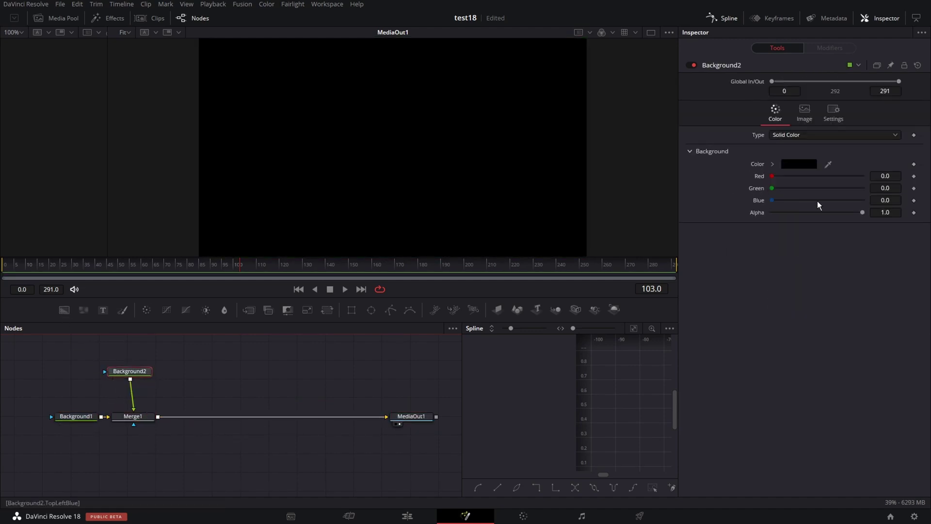
Make Background2 white and mask it with an ellipse placed left-middle of the frame
{"action": "left_click", "coordinate": [798, 163]}
{"action": "left_click", "coordinate": [577, 177]}
{"action": "left_click", "coordinate": [563, 348]}
{"action": "left_click", "coordinate": [371, 310]}
{"action": "left_click_drag", "start_coordinate": [409, 169], "coordinate": [216, 59]}
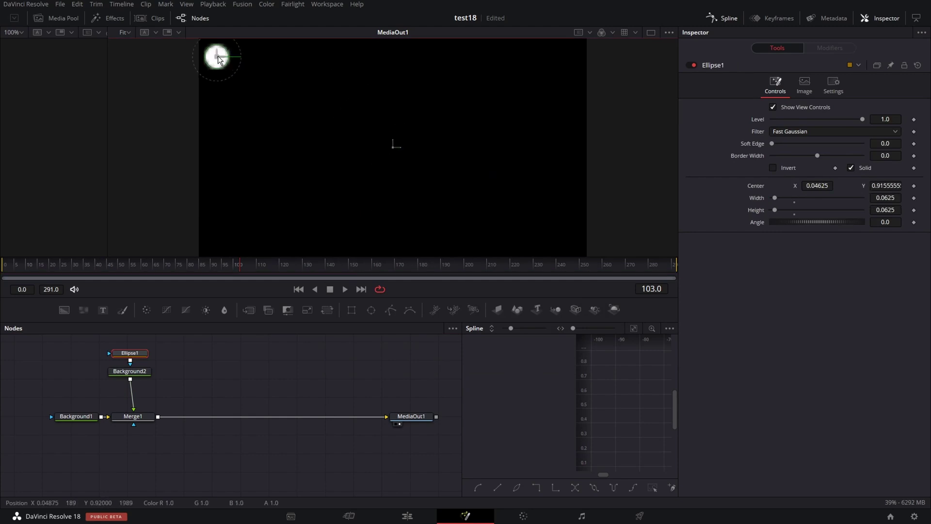
{"action": "left_click_drag", "start_coordinate": [234, 108], "coordinate": [241, 140]}
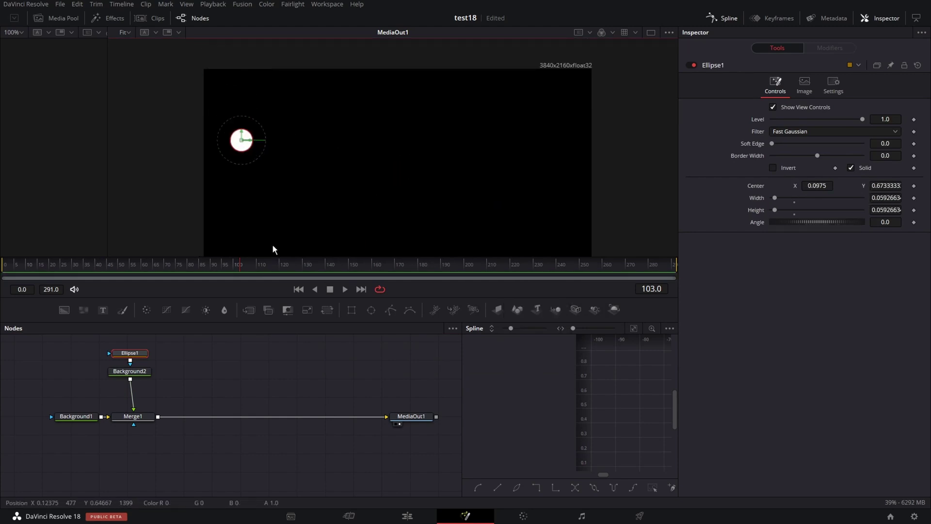
{"action": "left_click", "coordinate": [130, 370]}
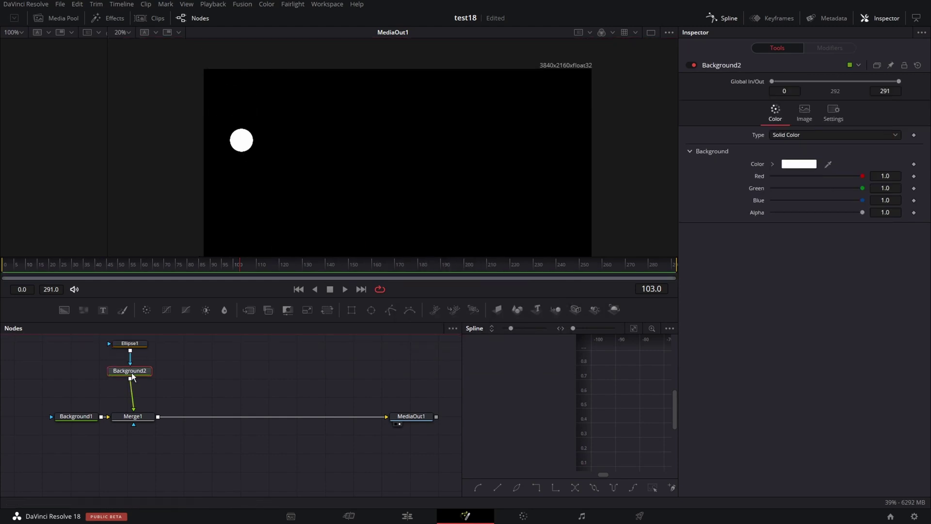
Add a Duplicate tool after Background2 with 8 copies spread in a row to the right
{"action": "key", "text": "shift+space"}
{"action": "type", "text": "dupl"}
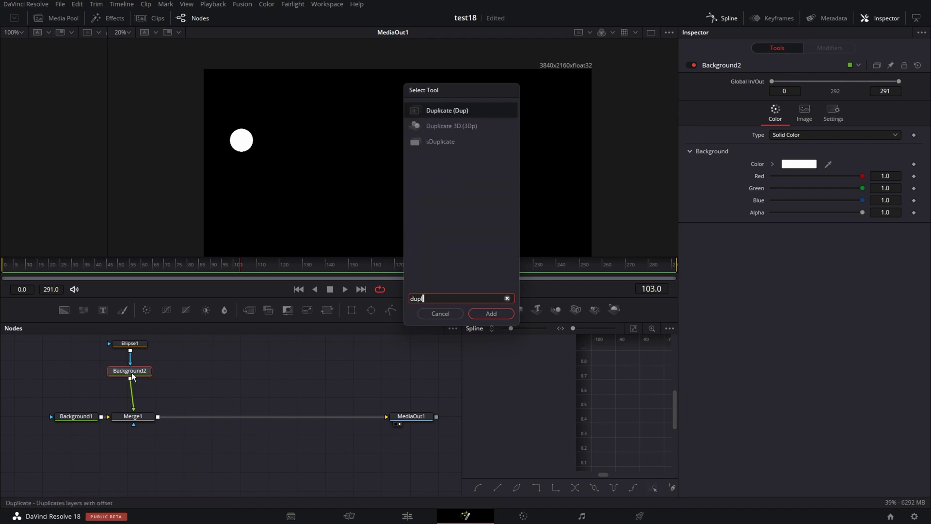
{"action": "key", "text": "Return"}
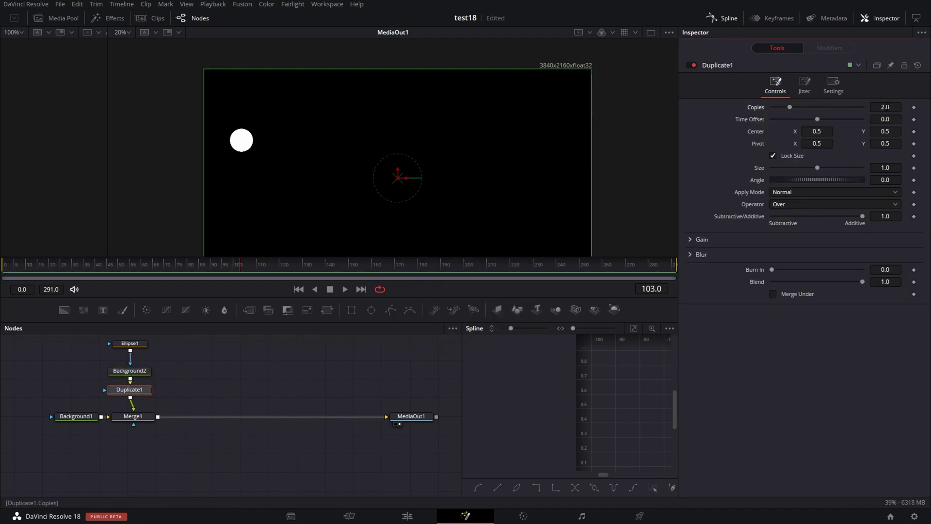
{"action": "left_click", "coordinate": [885, 107]}
{"action": "type", "text": "8"}
{"action": "key", "text": "Return"}
{"action": "left_click_drag", "start_coordinate": [814, 131], "coordinate": [837, 131]}
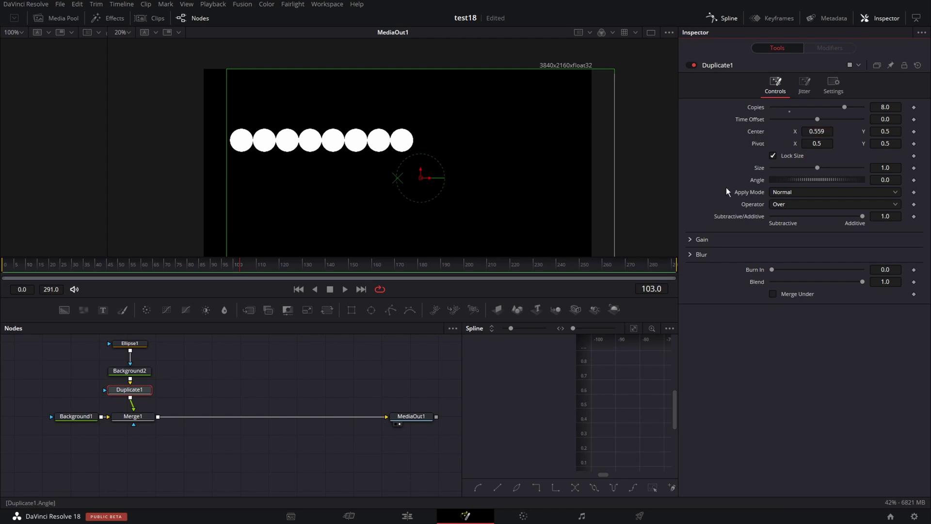
Unlink the Duplicate blur and blur the copies horizontally into a streak
{"action": "left_click", "coordinate": [690, 255]}
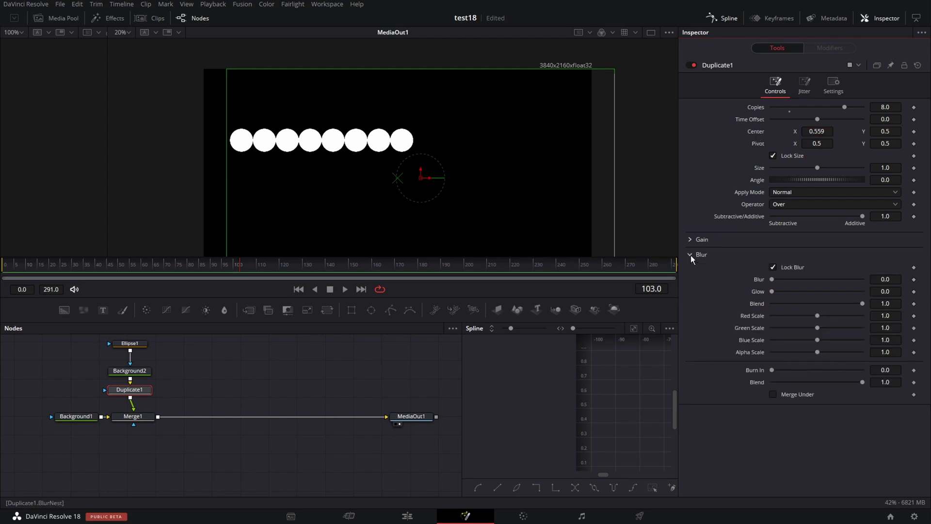
{"action": "left_click", "coordinate": [721, 254]}
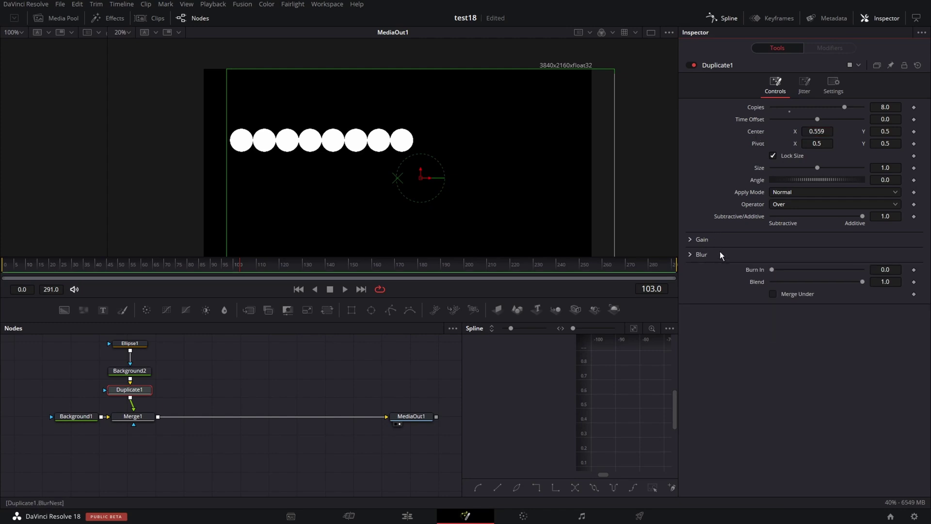
{"action": "left_click", "coordinate": [692, 256]}
{"action": "left_click_drag", "start_coordinate": [774, 281], "coordinate": [795, 277]}
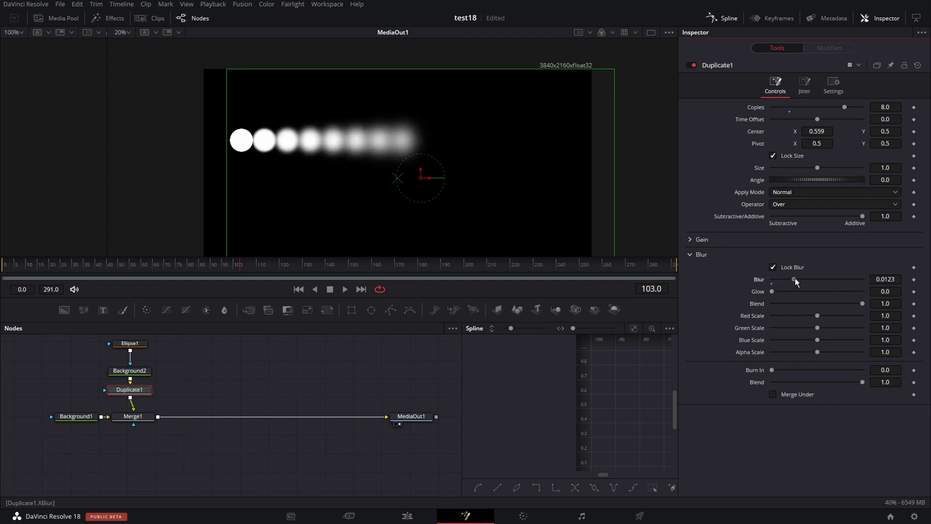
{"action": "left_click", "coordinate": [773, 267]}
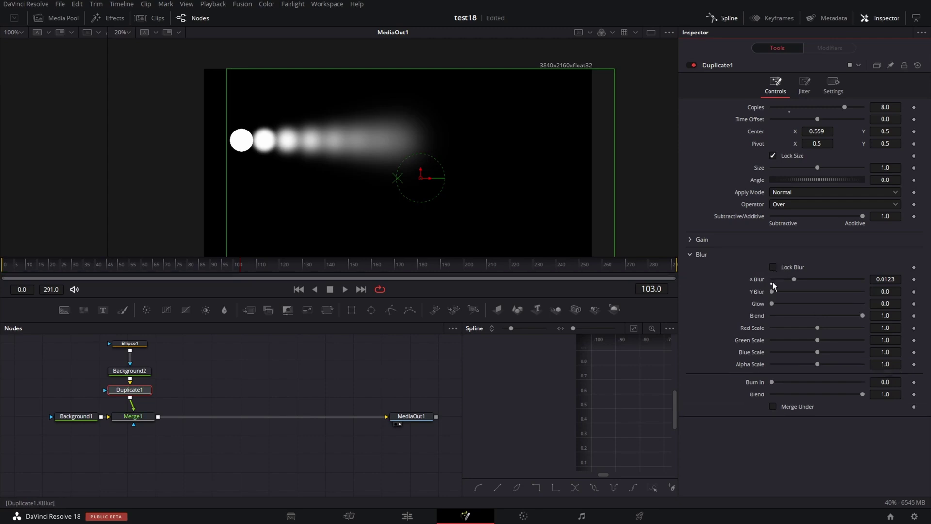
{"action": "mouse_move", "coordinate": [795, 281]}
{"action": "left_mouse_down"}
{"action": "mouse_move", "coordinate": [760, 281]}
{"action": "mouse_move", "coordinate": [836, 290]}
{"action": "mouse_move", "coordinate": [768, 289]}
{"action": "left_mouse_up"}
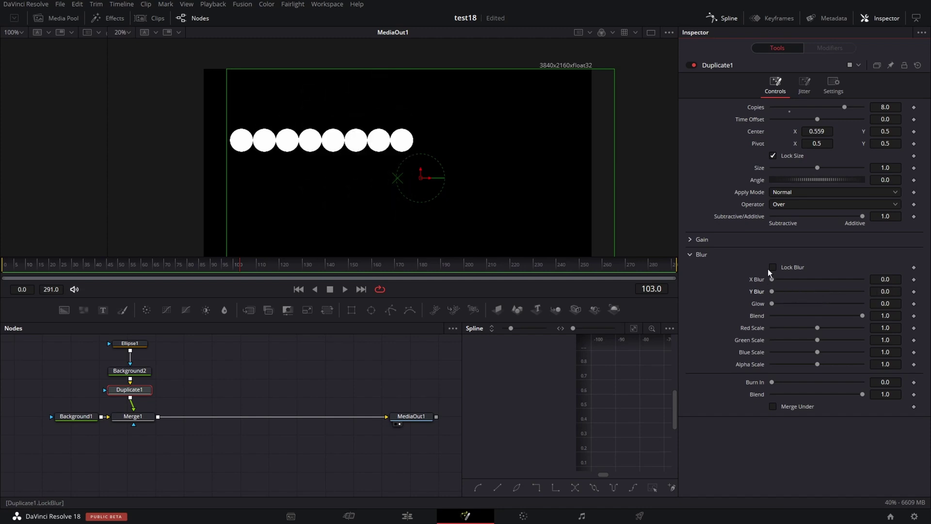
In Duplicate1's Jitter tab, raise Red, Green and Blue Gain to 1
{"action": "left_click", "coordinate": [806, 85]}
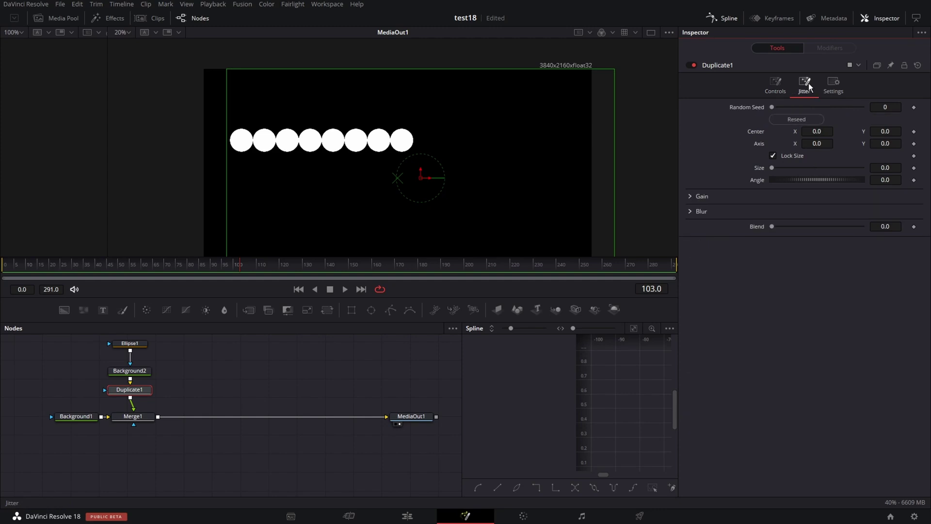
{"action": "left_click", "coordinate": [693, 212]}
{"action": "left_click", "coordinate": [702, 209]}
{"action": "left_click", "coordinate": [691, 196]}
{"action": "left_click_drag", "start_coordinate": [771, 209], "coordinate": [862, 209]}
{"action": "left_click_drag", "start_coordinate": [772, 220], "coordinate": [848, 237]}
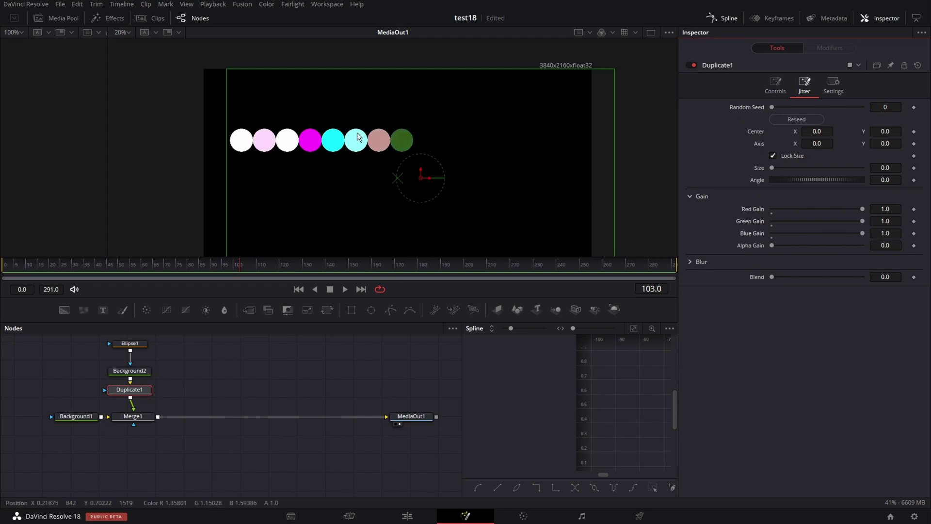
Set X Blur to about 0.026 and Glow to 0.545, and nudge Center X further right
{"action": "left_click", "coordinate": [775, 85]}
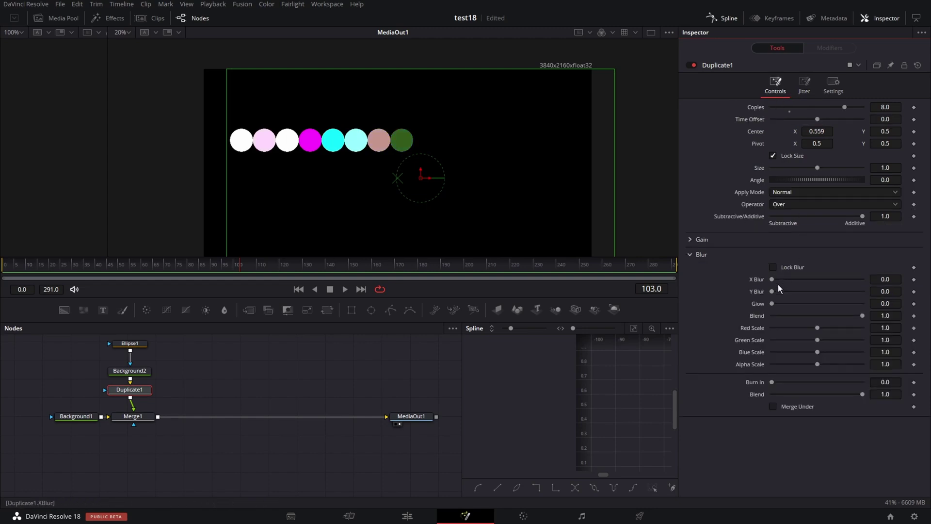
{"action": "left_click_drag", "start_coordinate": [775, 279], "coordinate": [816, 272]}
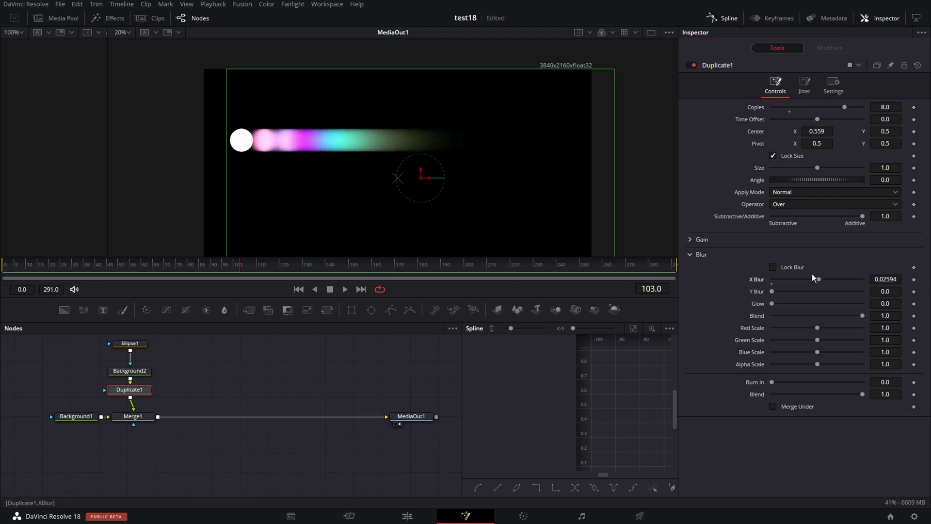
{"action": "left_click_drag", "start_coordinate": [772, 303], "coordinate": [821, 303]}
{"action": "left_click_drag", "start_coordinate": [816, 130], "coordinate": [168, 347]}
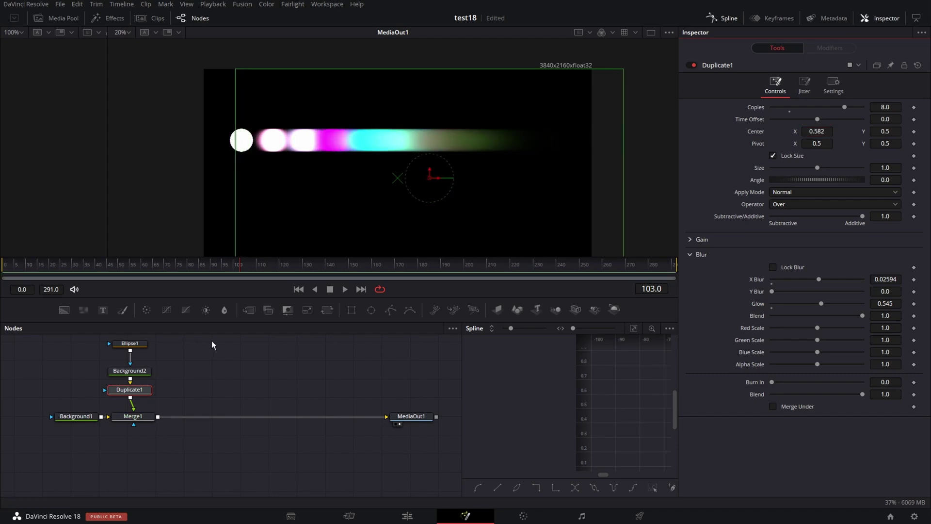
Attach a Perturb modifier to Ellipse1's Center
{"action": "left_click", "coordinate": [130, 343]}
{"action": "right_click", "coordinate": [759, 184]}
{"action": "mouse_move", "coordinate": [790, 217]}
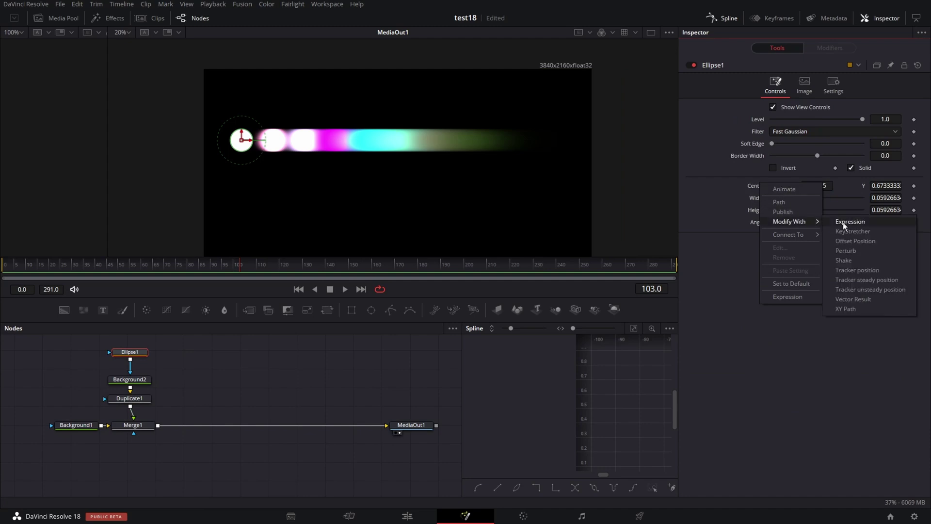
{"action": "left_click", "coordinate": [852, 247]}
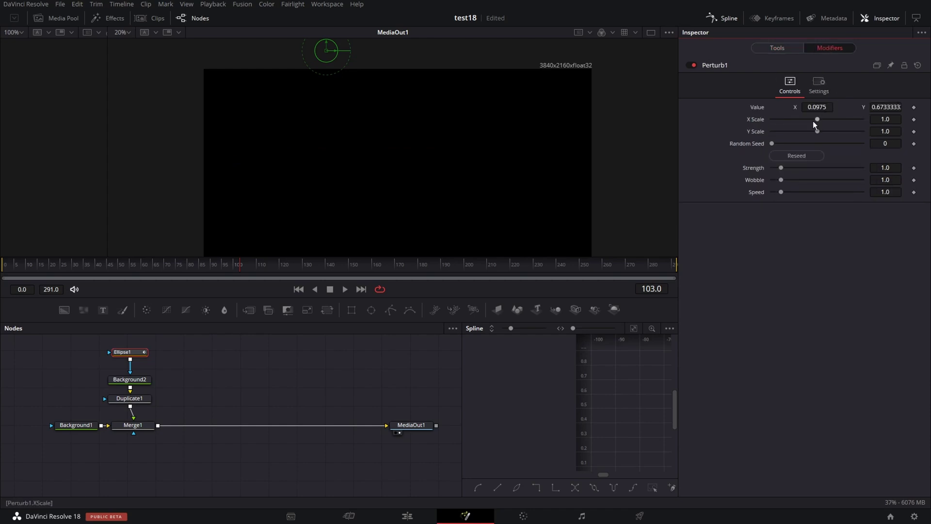
Set Perturb X Scale 0, Y Scale 0.17 and Strength 0.59, then play the vertical wobble
{"action": "left_click_drag", "start_coordinate": [817, 120], "coordinate": [740, 120]}
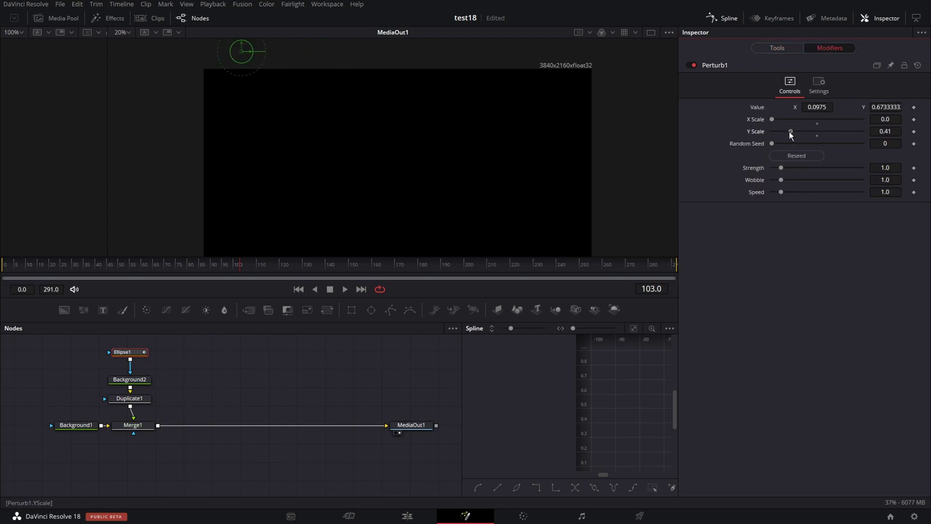
{"action": "left_click_drag", "start_coordinate": [817, 131], "coordinate": [781, 135]}
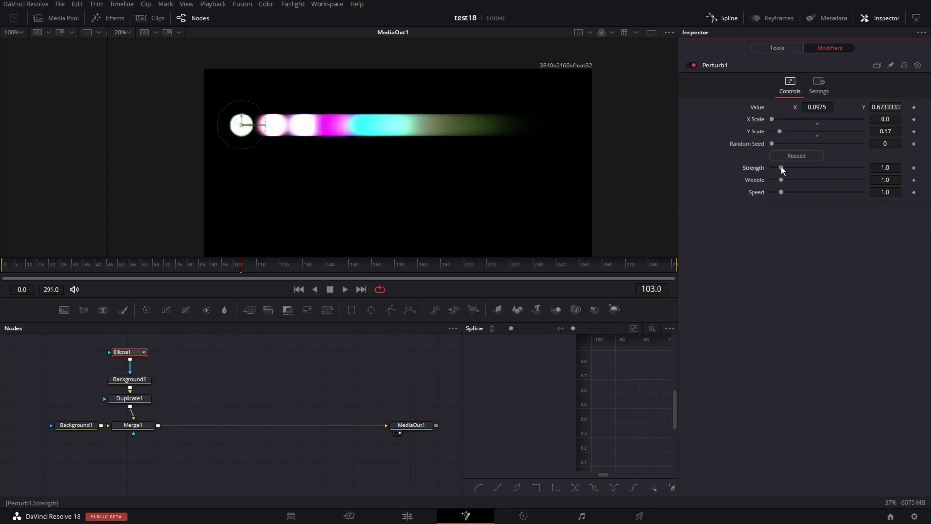
{"action": "left_click_drag", "start_coordinate": [781, 168], "coordinate": [778, 169]}
{"action": "key", "text": "space"}
{"action": "left_click", "coordinate": [285, 266]}
{"action": "left_click", "coordinate": [61, 266]}
Set Duplicate1's Time Offset to 1.0 and play the trail
{"action": "left_click", "coordinate": [129, 398]}
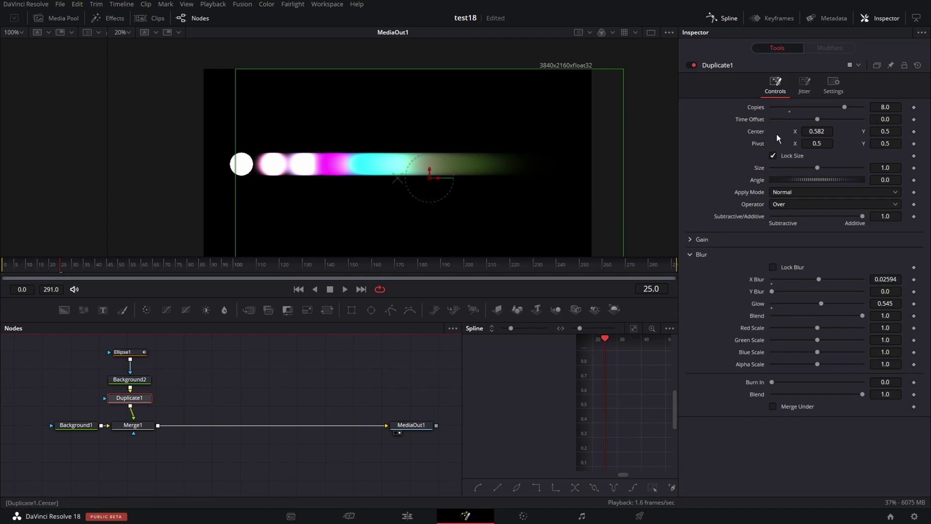
{"action": "left_click", "coordinate": [887, 119]}
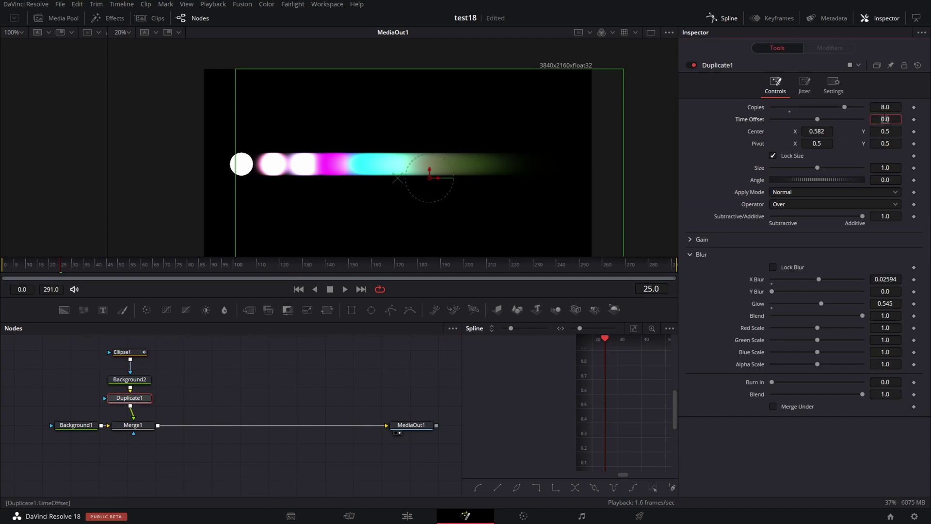
{"action": "type", "text": "1"}
{"action": "key", "text": "Return"}
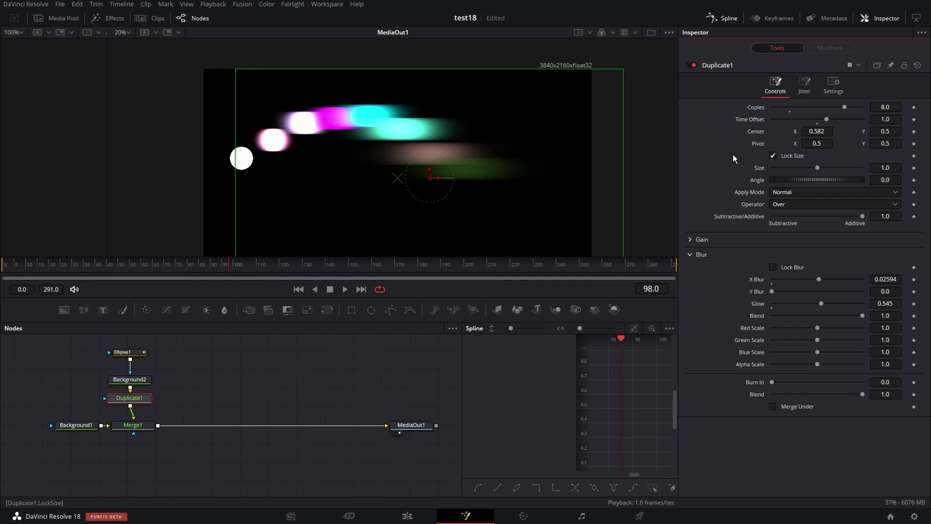
{"action": "key", "text": "space"}
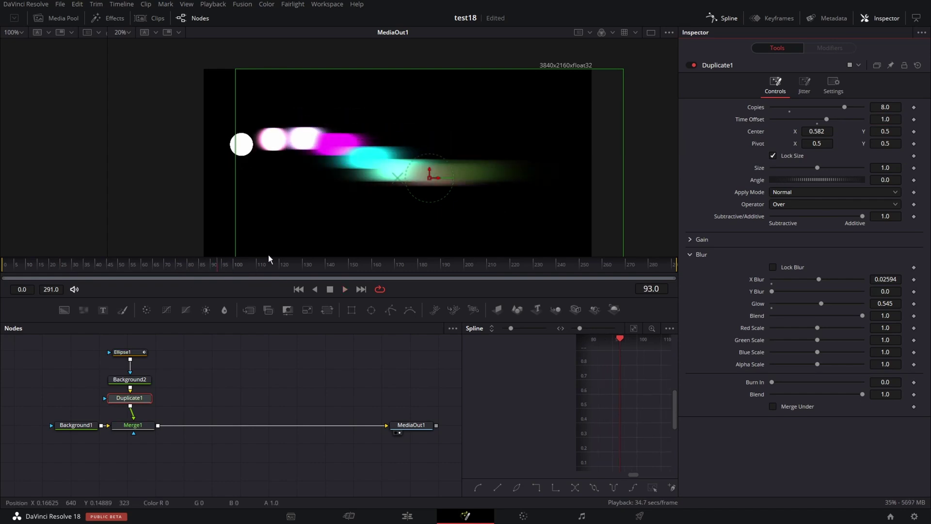
Change Duplicate1's Jitter Random Seed and drive it with an Anim Curves modifier
{"action": "left_click", "coordinate": [805, 84]}
{"action": "mouse_move", "coordinate": [772, 107]}
{"action": "left_mouse_down"}
{"action": "mouse_move", "coordinate": [798, 107]}
{"action": "mouse_move", "coordinate": [789, 107]}
{"action": "left_mouse_up"}
{"action": "right_click", "coordinate": [752, 108]}
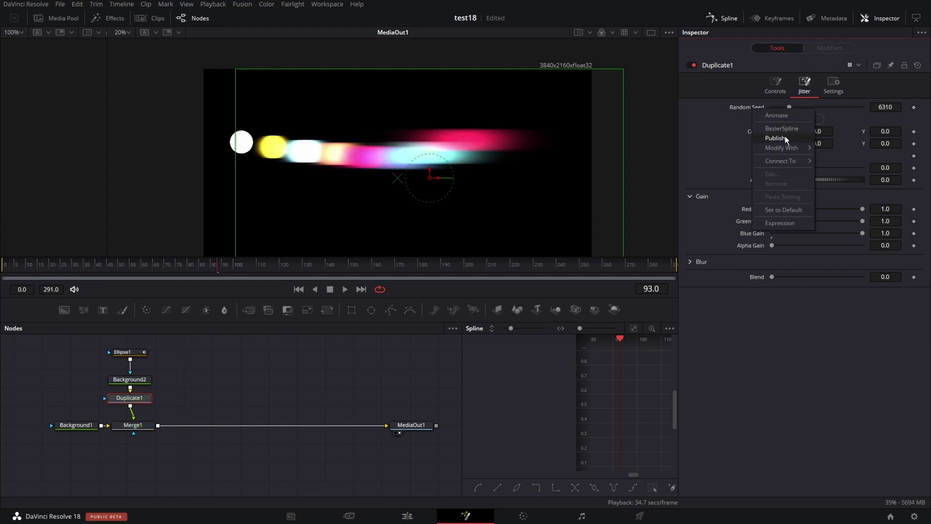
{"action": "mouse_move", "coordinate": [786, 144]}
{"action": "left_click", "coordinate": [834, 149]}
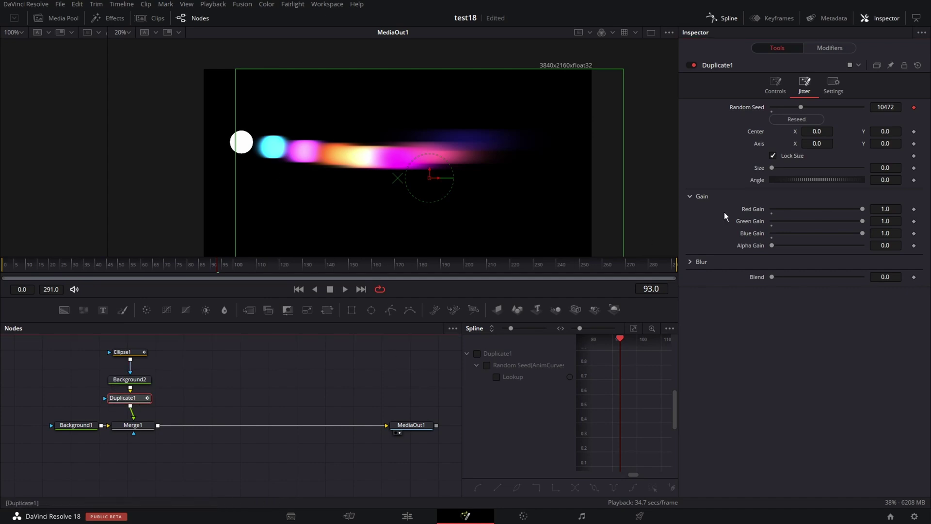
Raise Duplicate1's Glow to 0.631 and move the node chain upward
{"action": "left_click", "coordinate": [776, 87]}
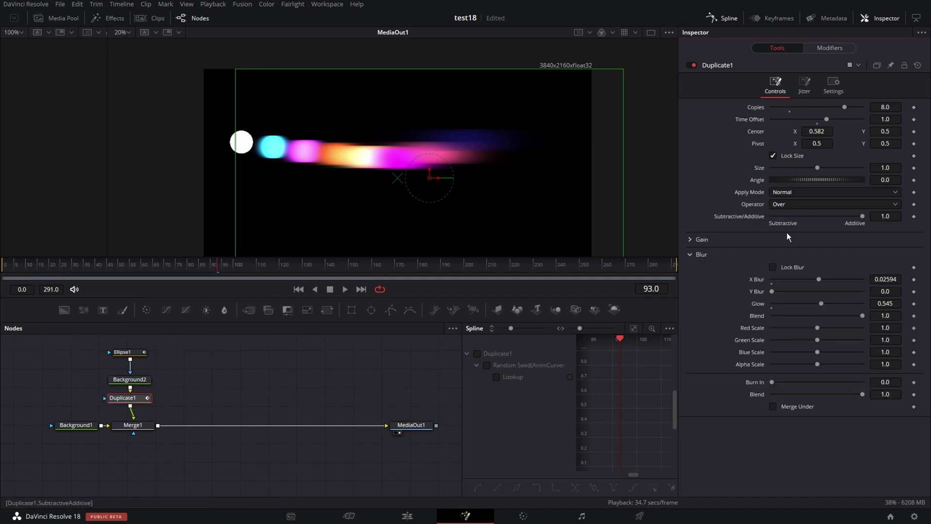
{"action": "left_click_drag", "start_coordinate": [819, 306], "coordinate": [829, 305]}
{"action": "left_click_drag", "start_coordinate": [97, 342], "coordinate": [130, 376]}
Add a Soft Glow after Duplicate1, then scrub the clip on the Edit page timeline
{"action": "left_click", "coordinate": [144, 393]}
{"action": "key", "text": "shift+space"}
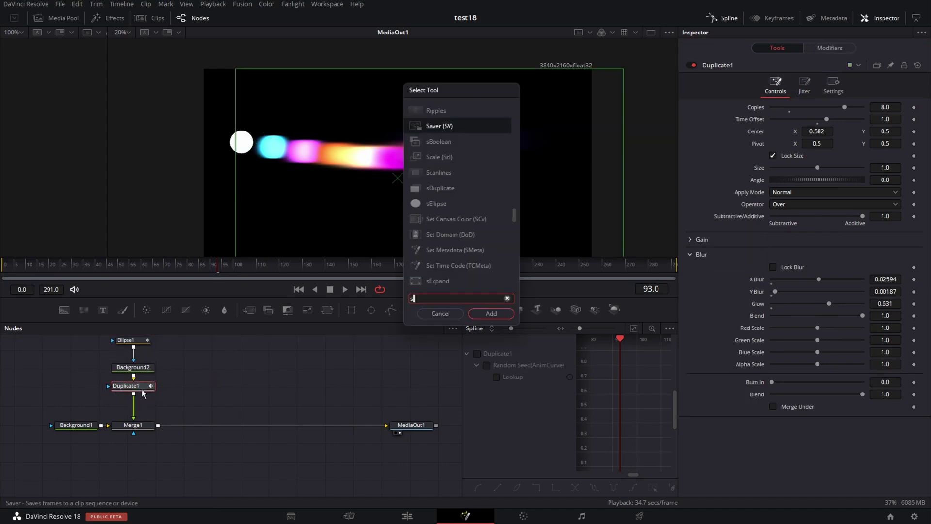
{"action": "type", "text": "sof"}
{"action": "key", "text": "Return"}
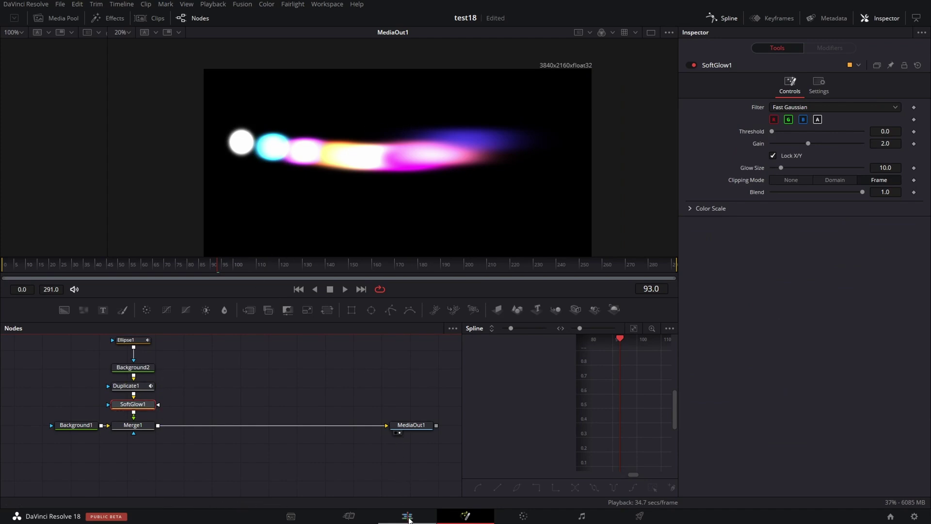
{"action": "left_click", "coordinate": [407, 516]}
{"action": "mouse_move", "coordinate": [394, 321]}
{"action": "left_mouse_down"}
{"action": "mouse_move", "coordinate": [417, 324]}
{"action": "mouse_move", "coordinate": [384, 325]}
{"action": "left_mouse_up"}
{"action": "key", "text": "space"}
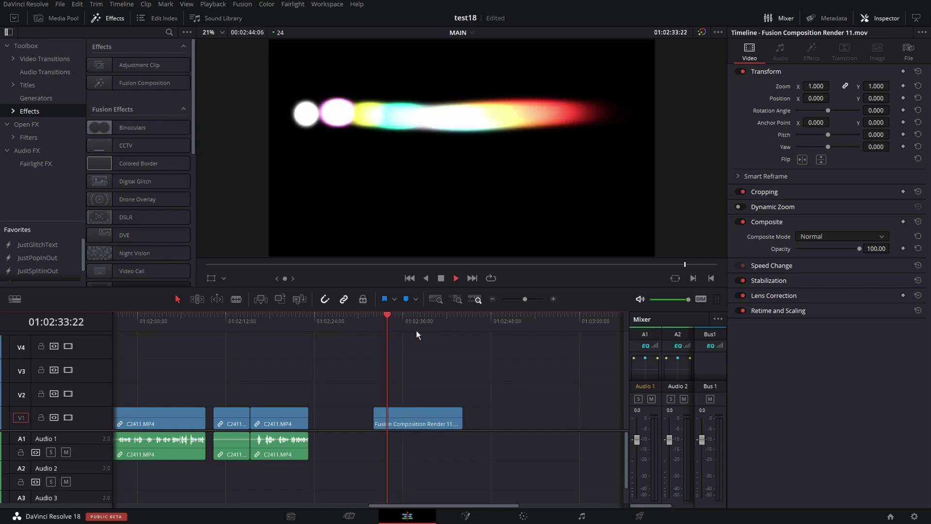
{"action": "left_click", "coordinate": [414, 325]}
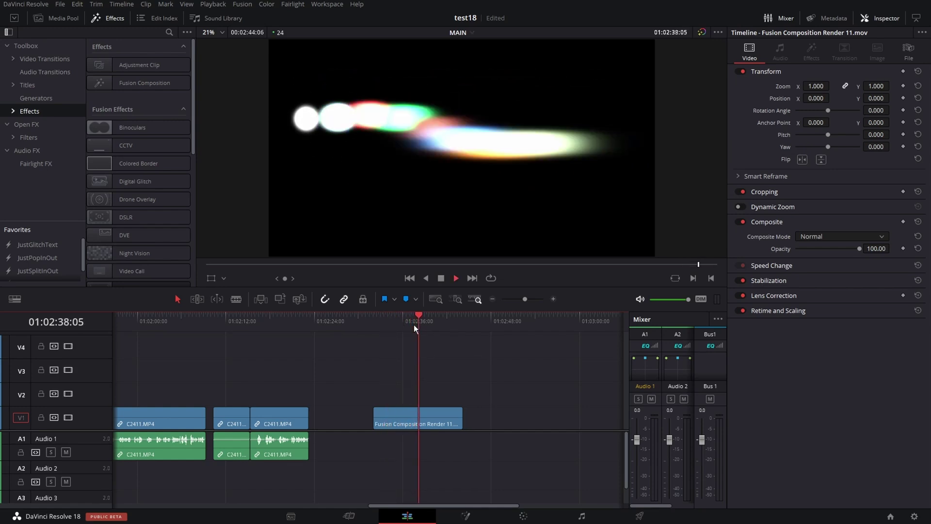
{"action": "left_click", "coordinate": [415, 324]}
{"action": "key", "text": "space"}
{"action": "left_click", "coordinate": [405, 322]}
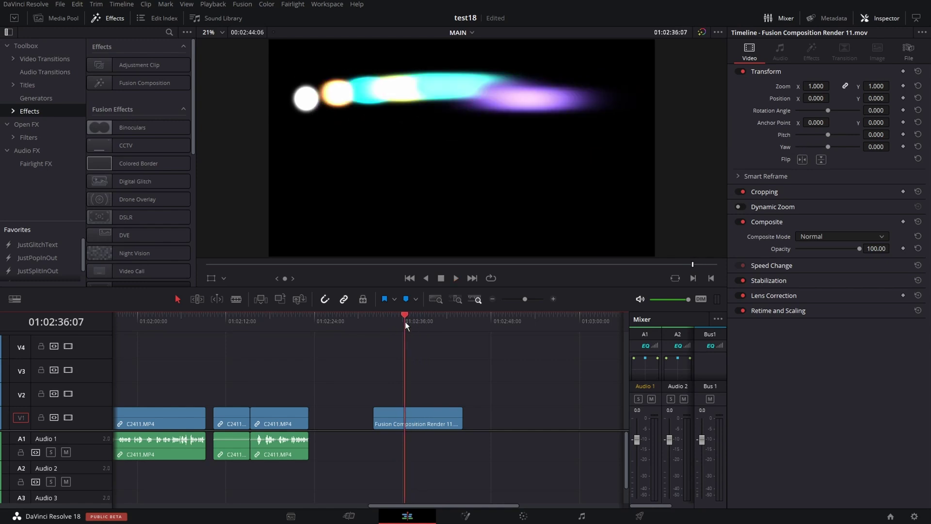